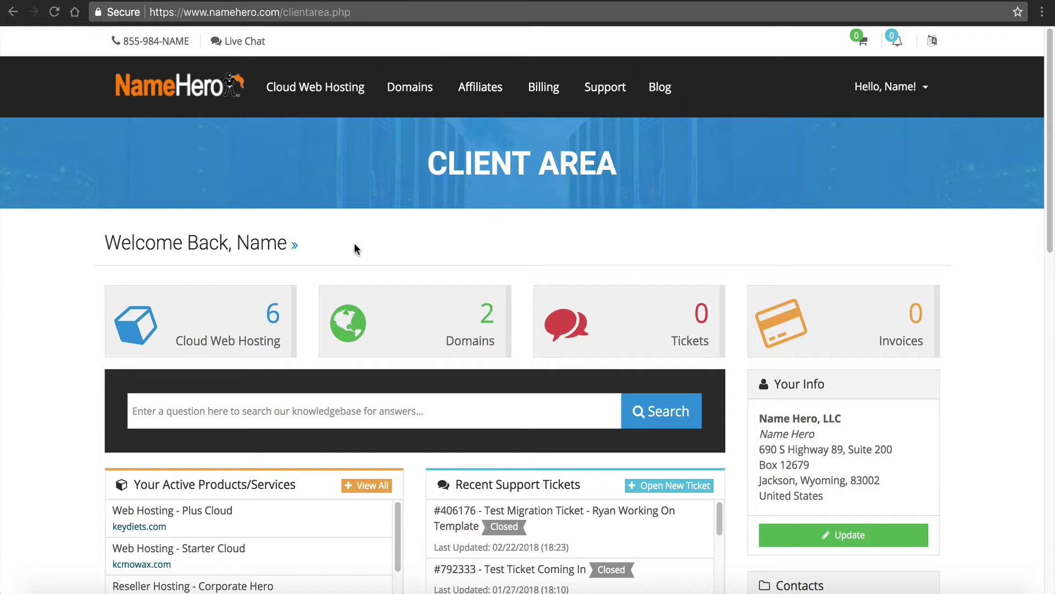
- Open the Keydiets.com Plus Cloud plan from the Cloud Web Hosting product list
click(224, 300)
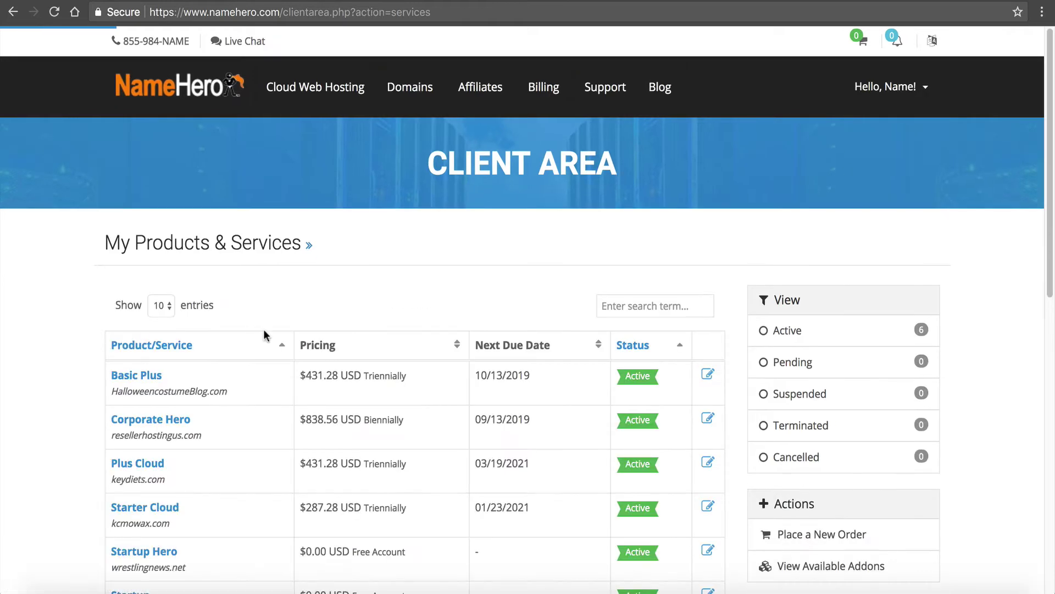
click(141, 466)
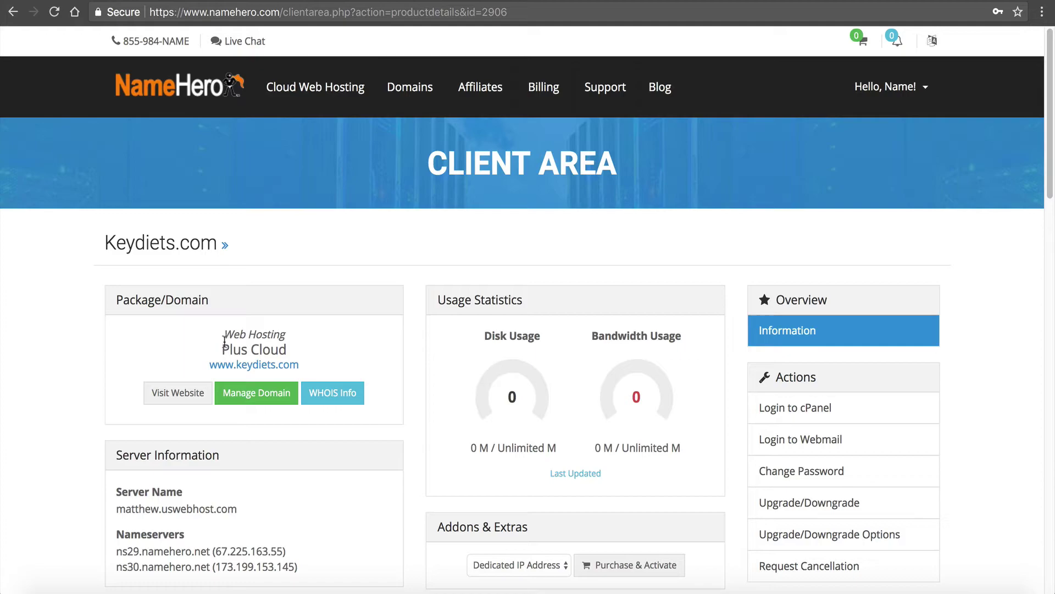
click(247, 365)
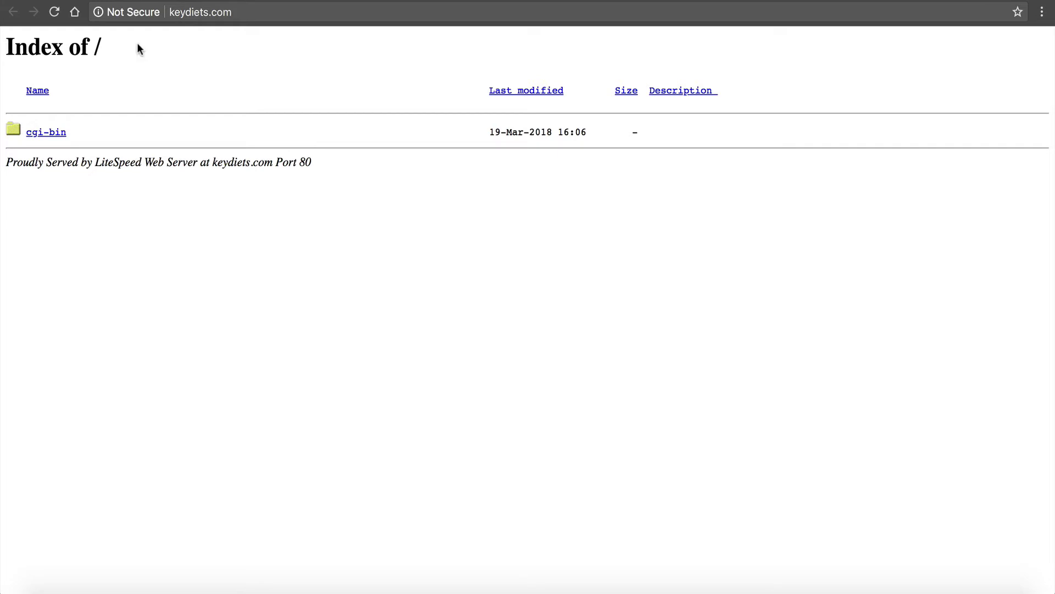
drag(7, 161, 245, 156)
click(276, 156)
drag(340, 162, 52, 47)
- Run a DNSHero report for keydiets.com and skim the results table
click(52, 47)
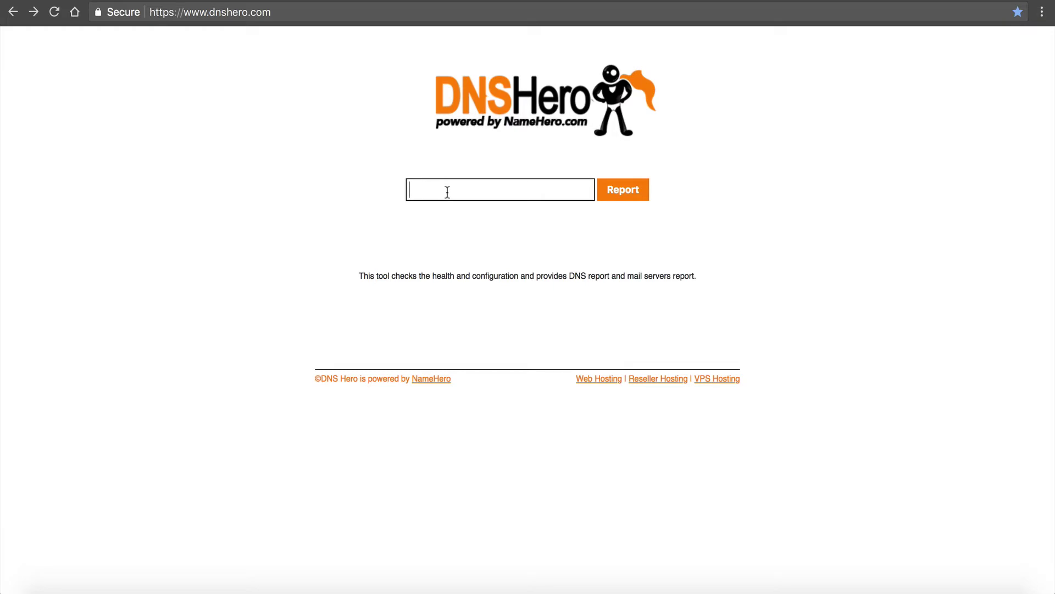
click(446, 192)
text(keydiets.com)
click(644, 193)
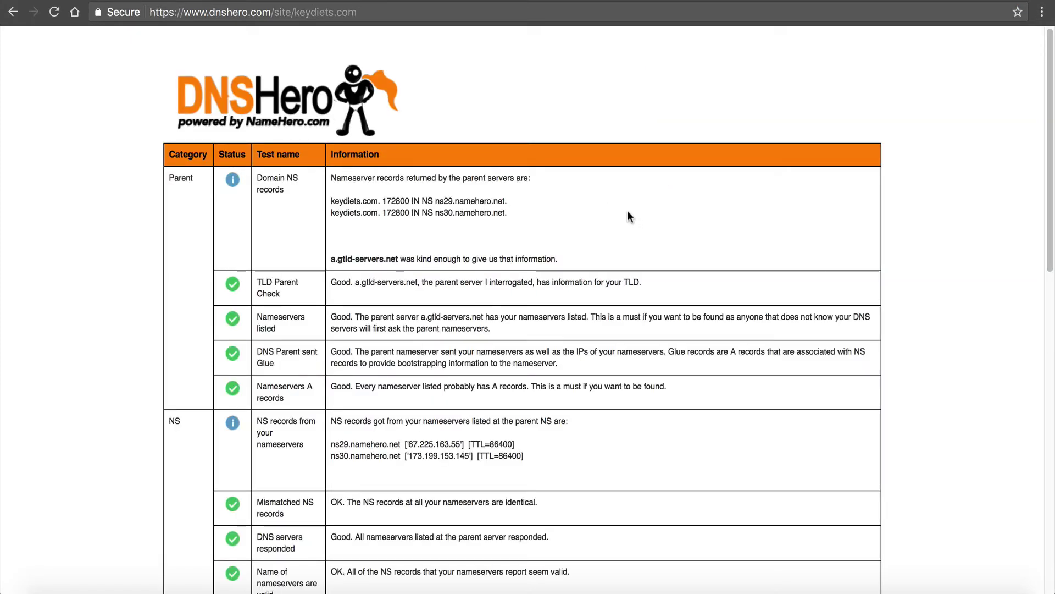
scroll(513, 284, down, 15)
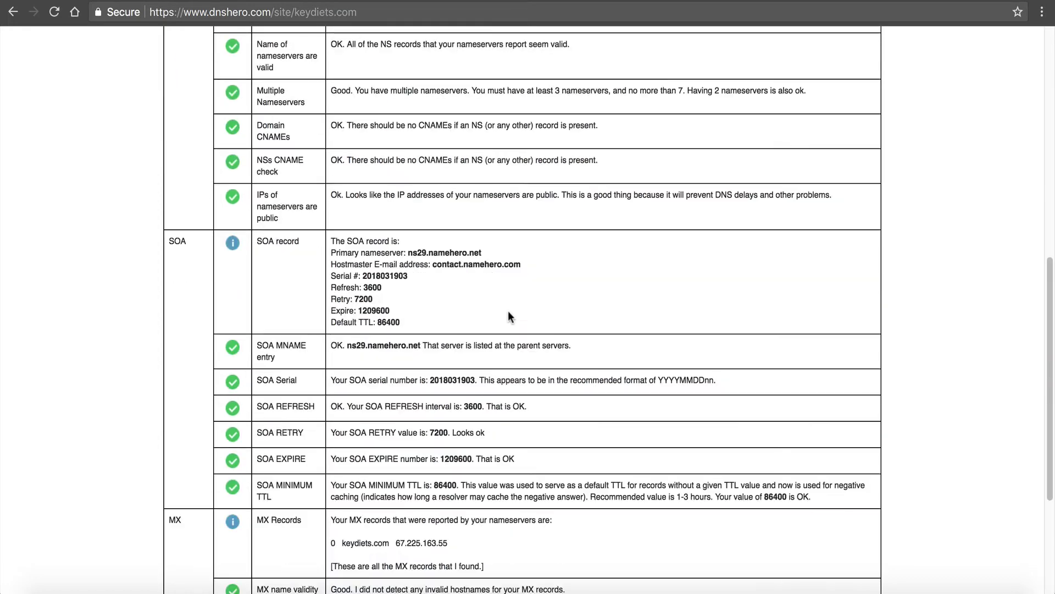
scroll(511, 304, up, 15)
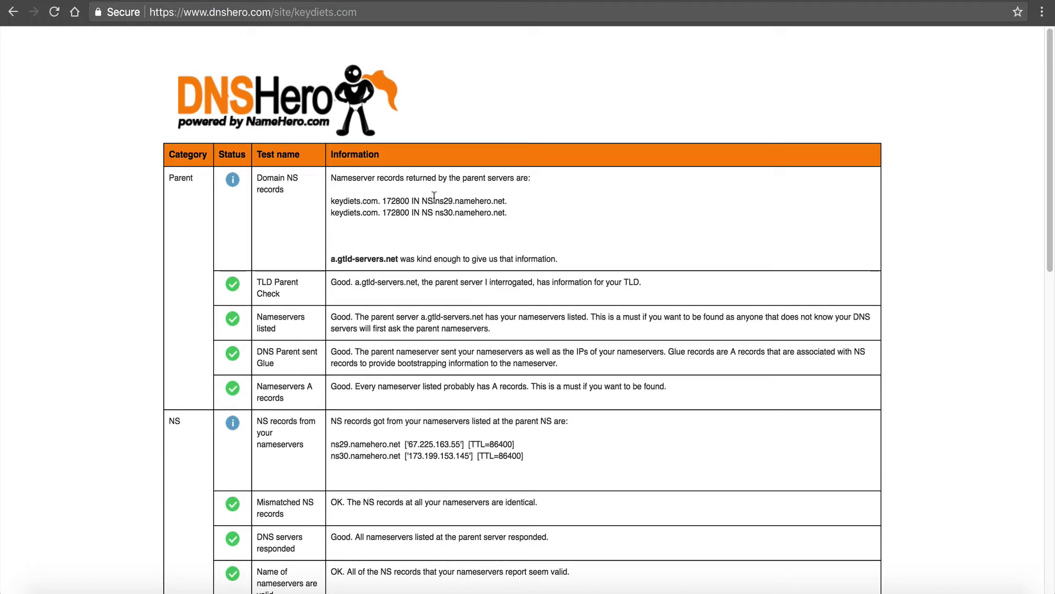
drag(436, 200, 329, 202)
click(519, 216)
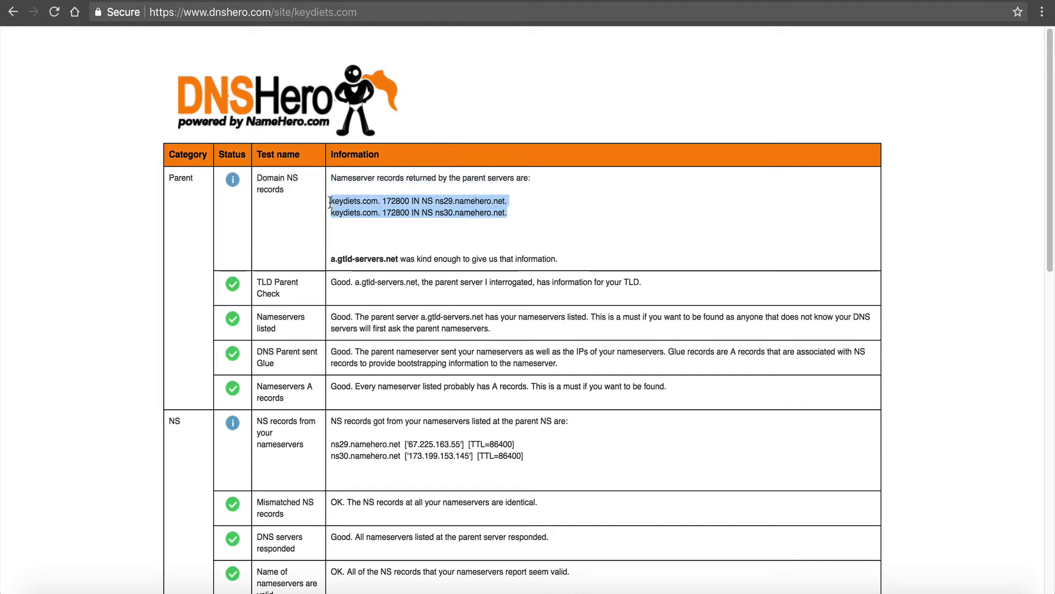
click(456, 217)
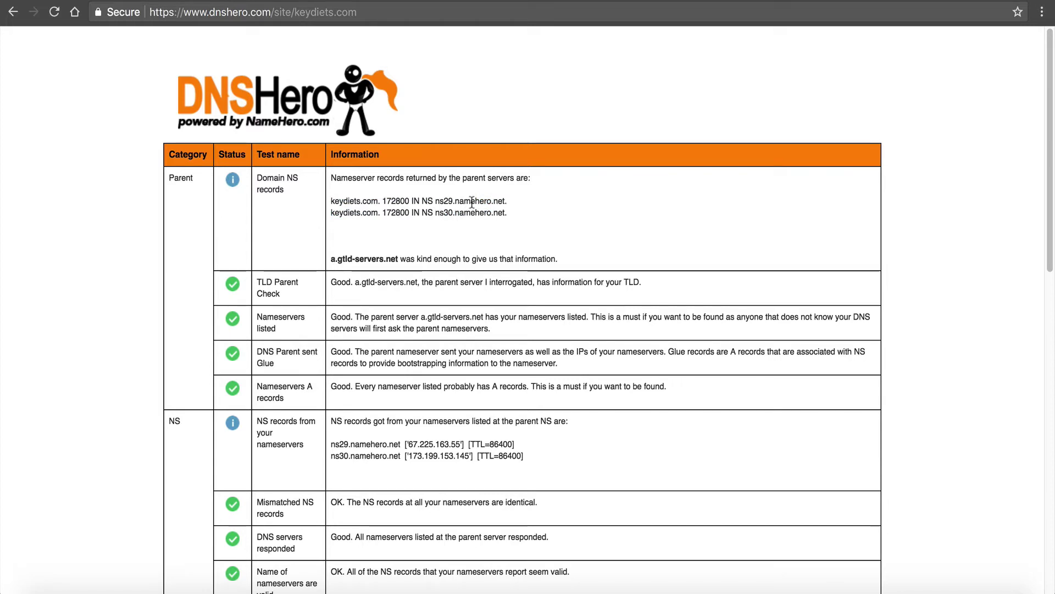
drag(508, 213, 434, 212)
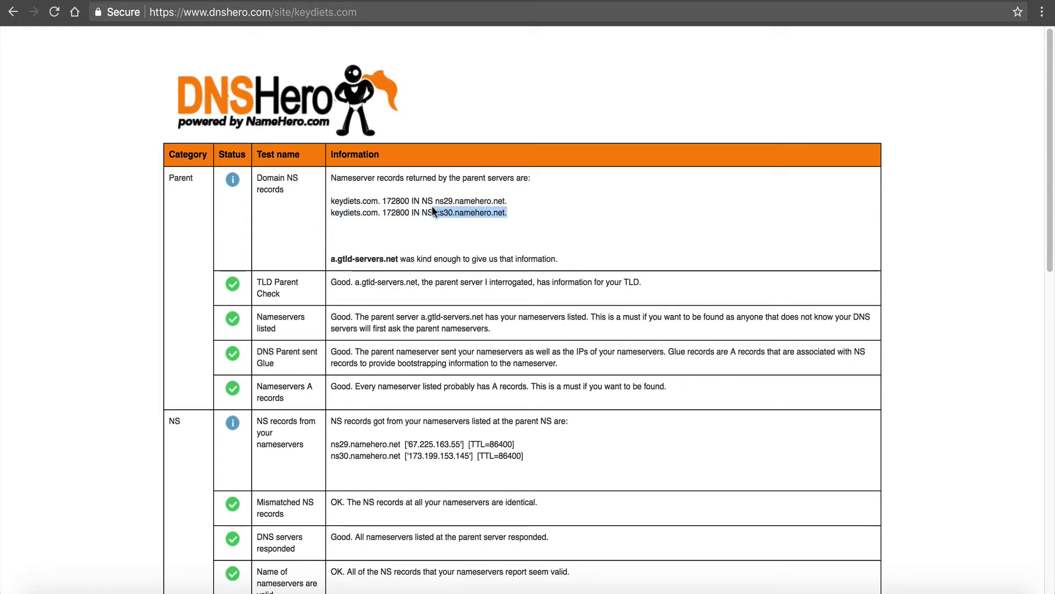
click(434, 213)
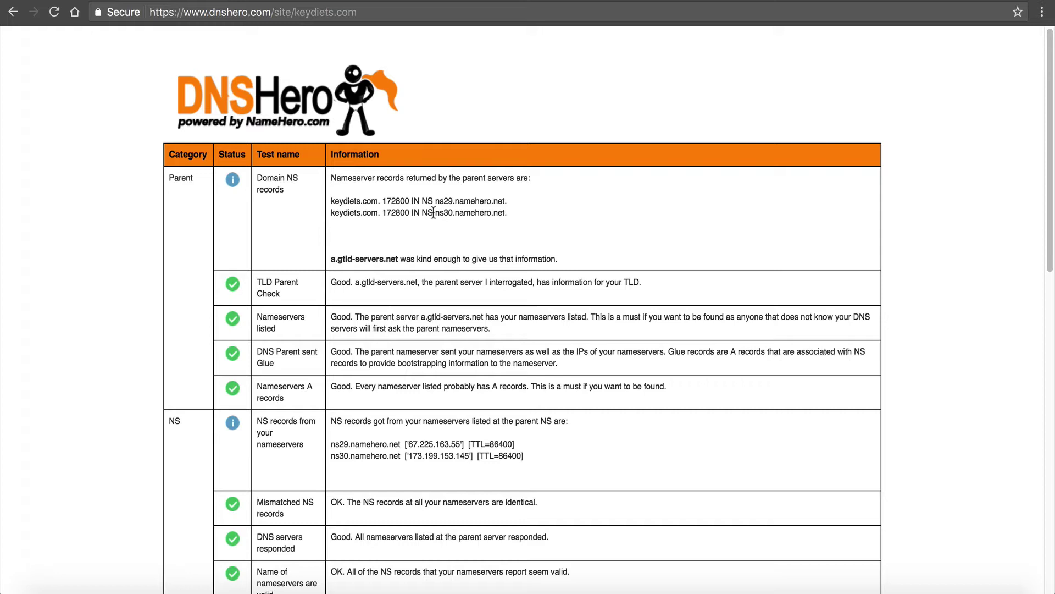
drag(434, 213, 482, 221)
click(486, 225)
drag(503, 212, 330, 201)
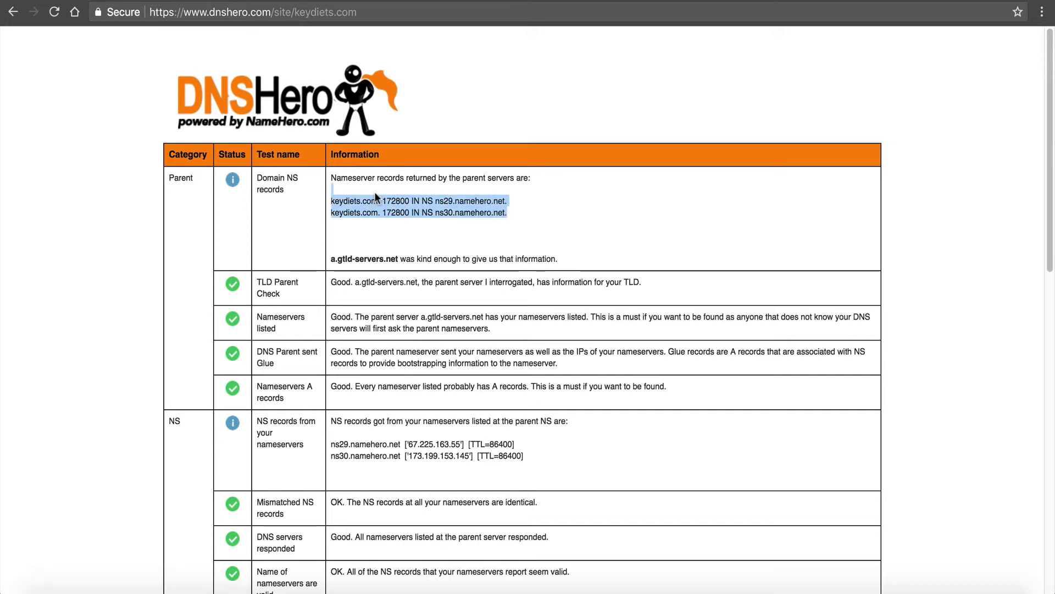
click(485, 214)
drag(509, 215, 337, 201)
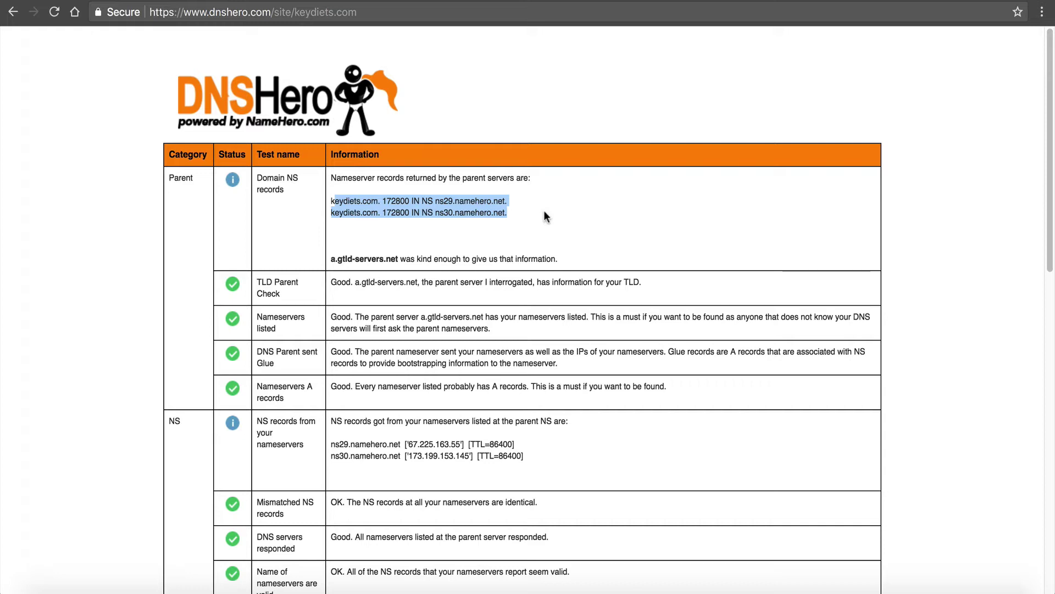
- Review the keydiets.com NS records, highlighting nameservers ns29 and ns30.namehero.net
click(538, 237)
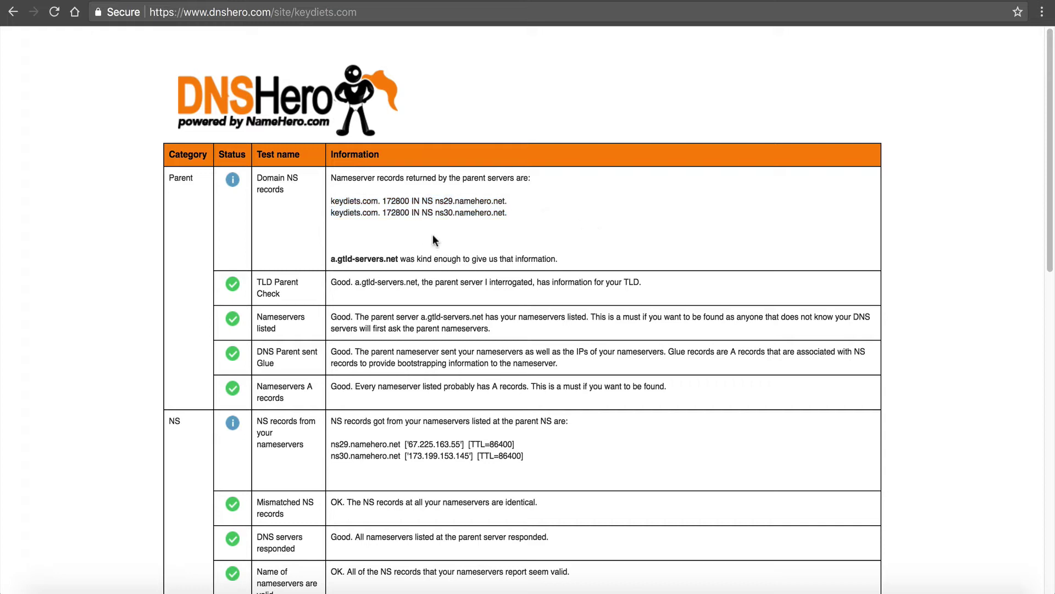
scroll(582, 118, down, 15)
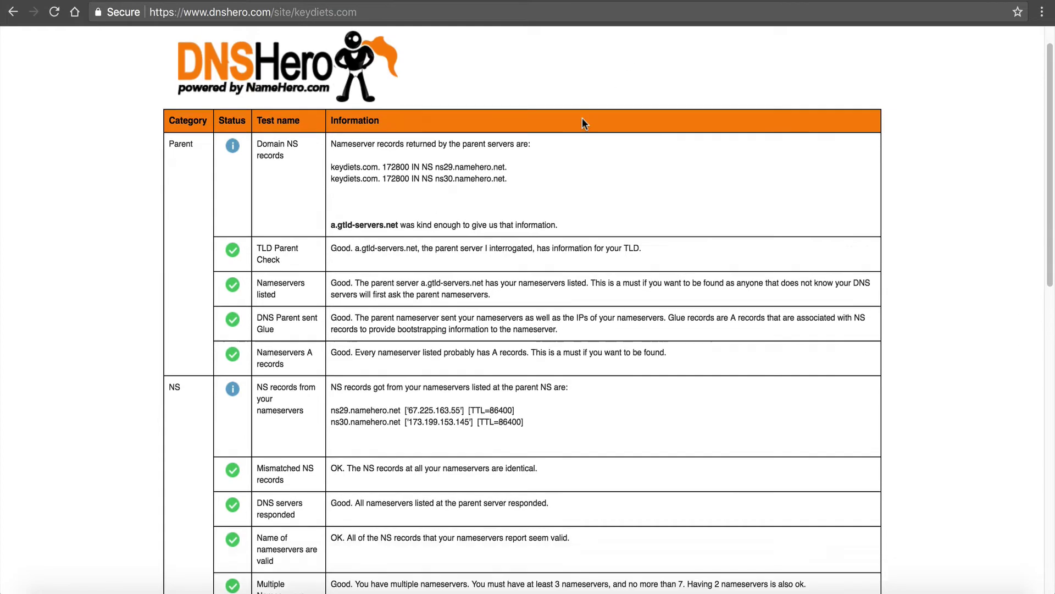
scroll(527, 229, up, 15)
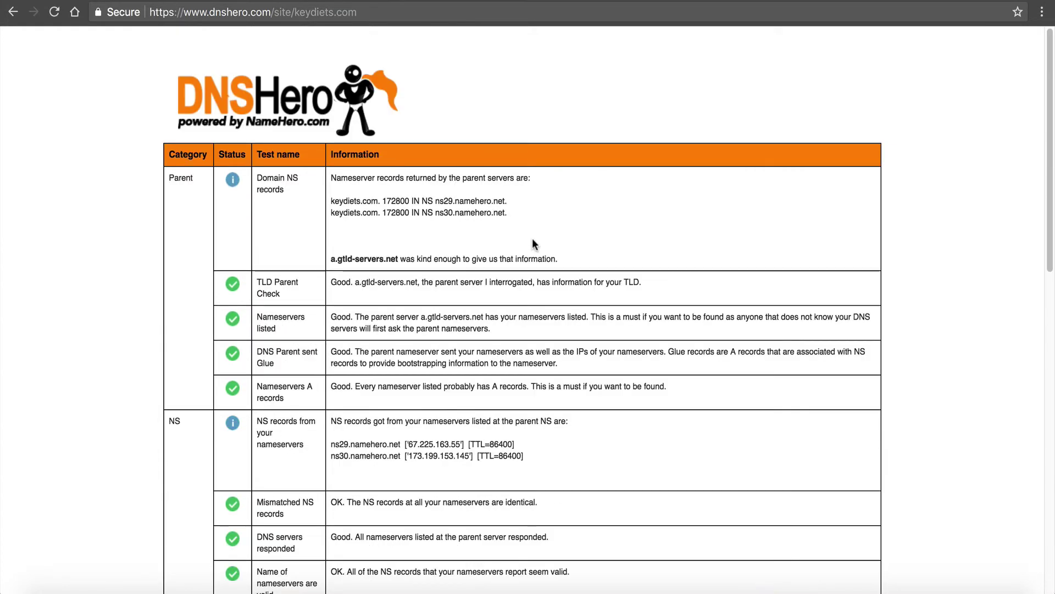
scroll(532, 239, down, 15)
scroll(525, 230, up, 15)
drag(508, 200, 484, 201)
click(340, 206)
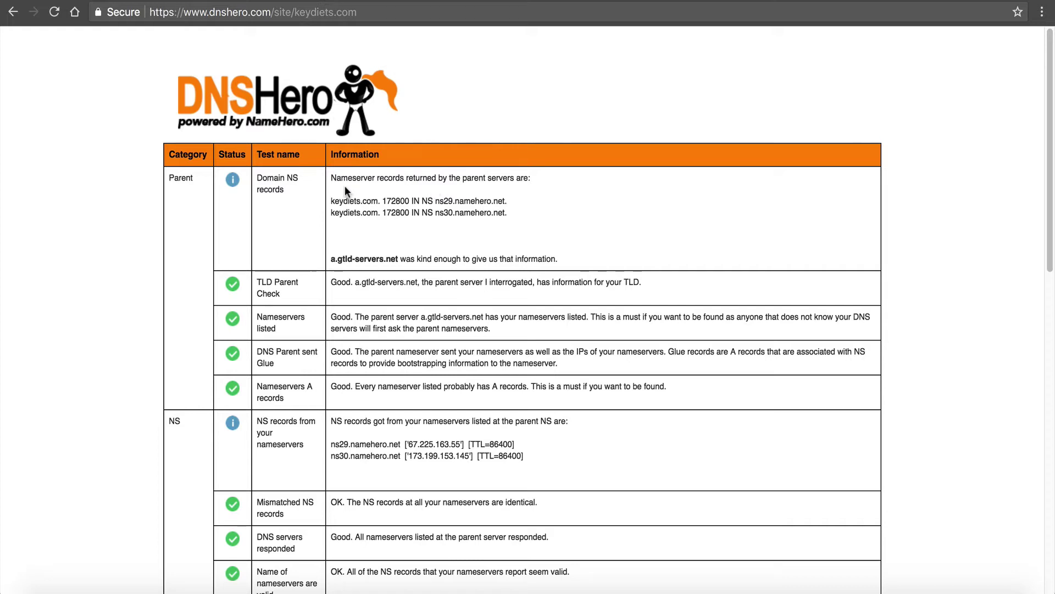
drag(360, 196, 371, 220)
click(372, 222)
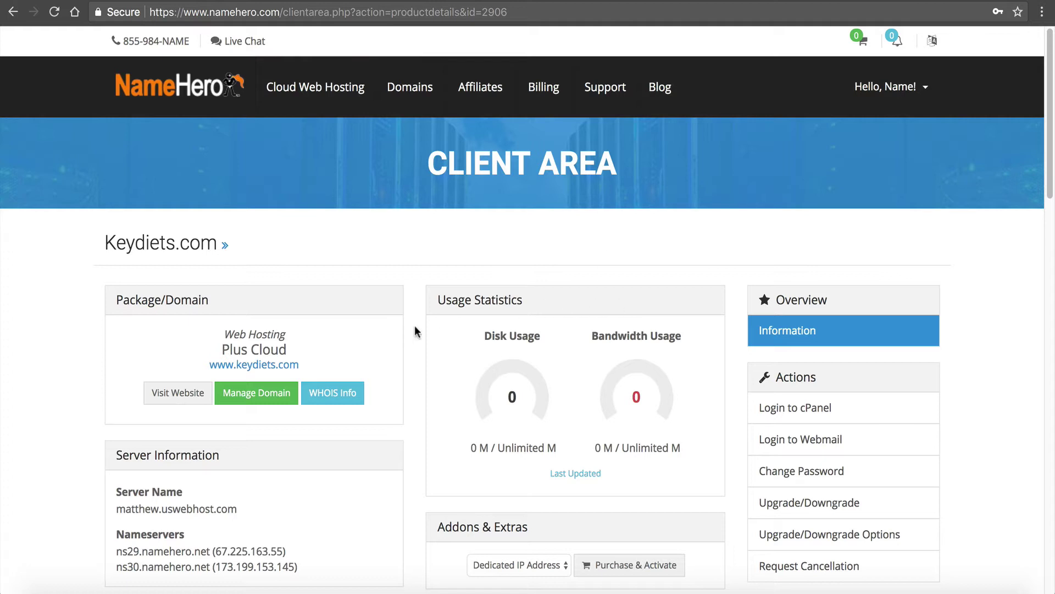
- Search cPanel functions for 'sub' and open the Subdomains tool
drag(307, 364, 262, 361)
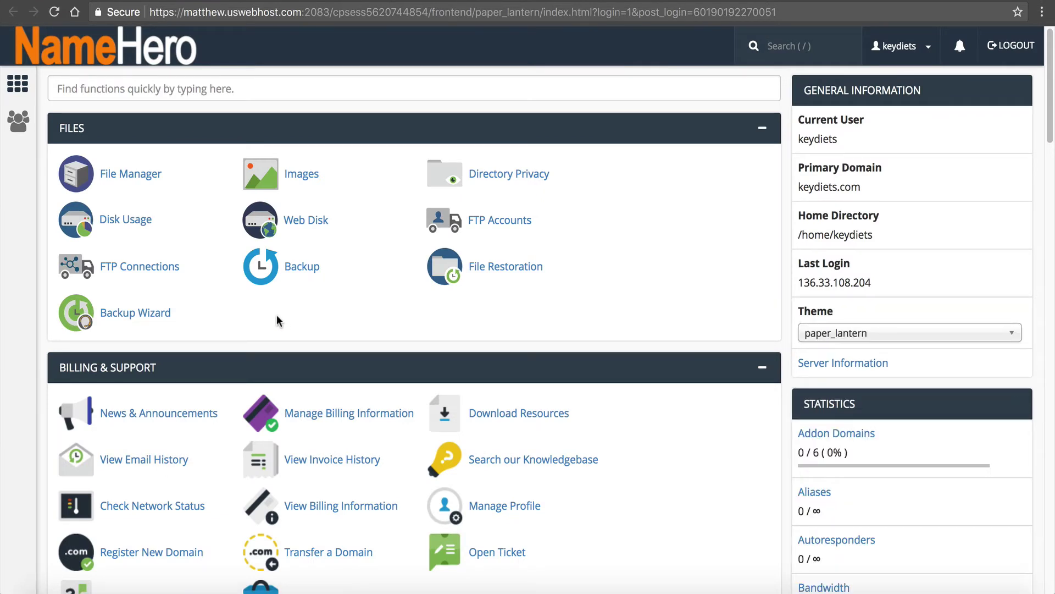
click(262, 93)
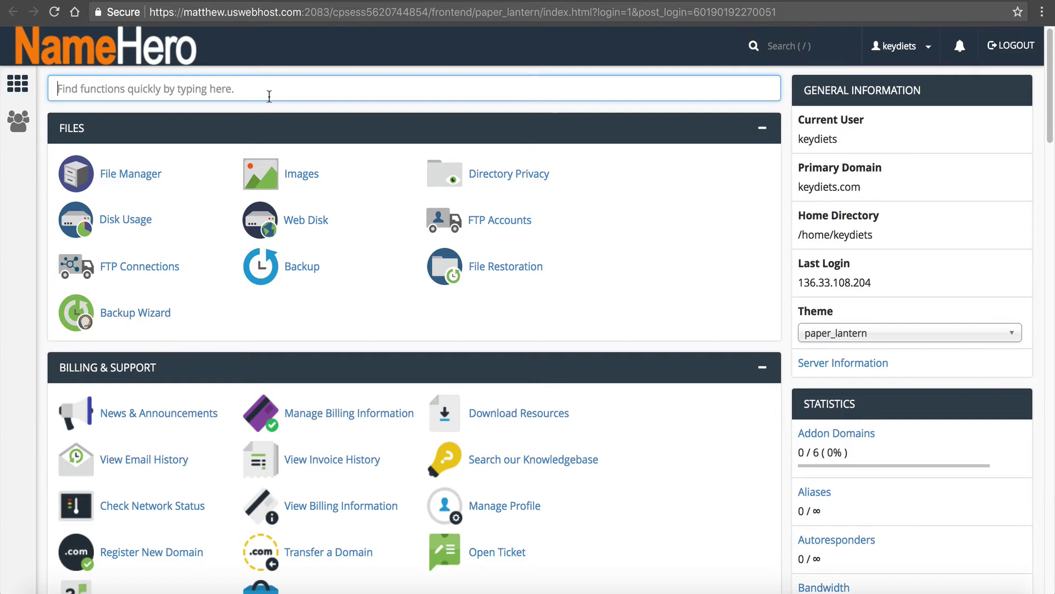
text(sub)
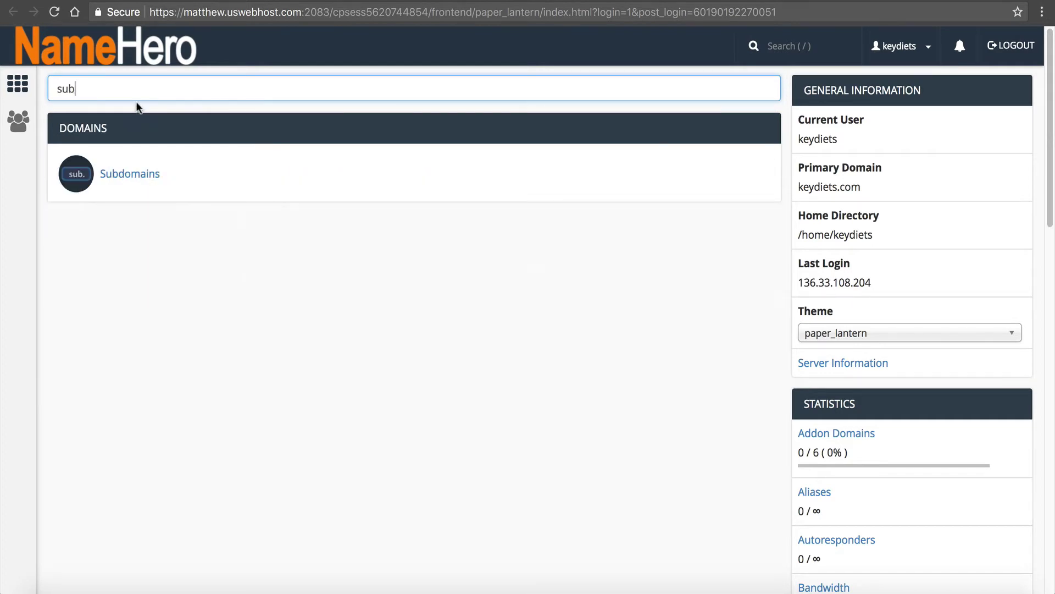
click(129, 185)
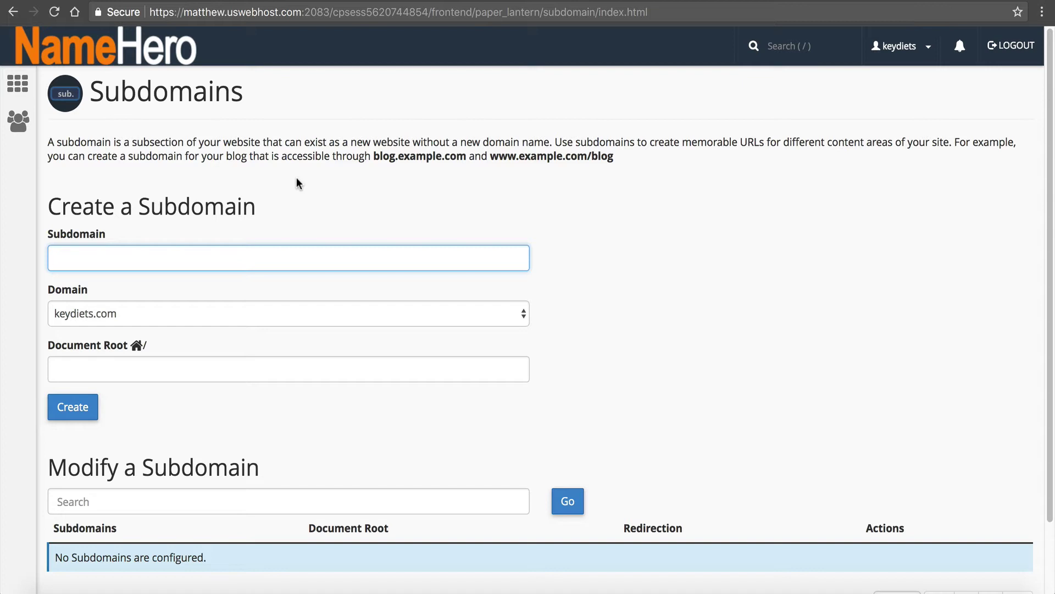
- Create subdomain 'vegan' on keydiets.com with document root vegan.keydiets.com
text(vegan)
click(134, 308)
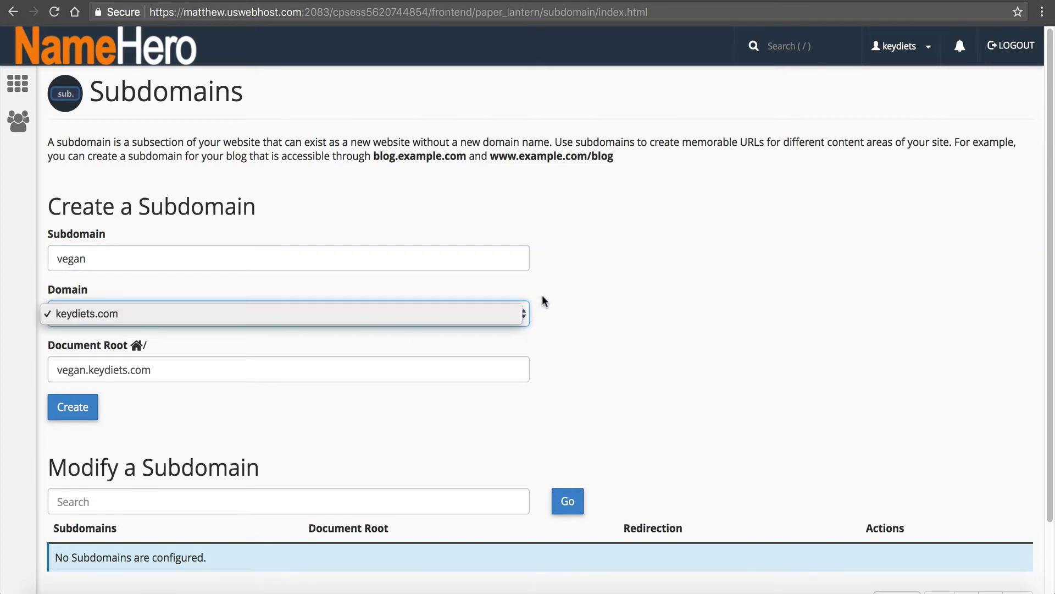
click(604, 287)
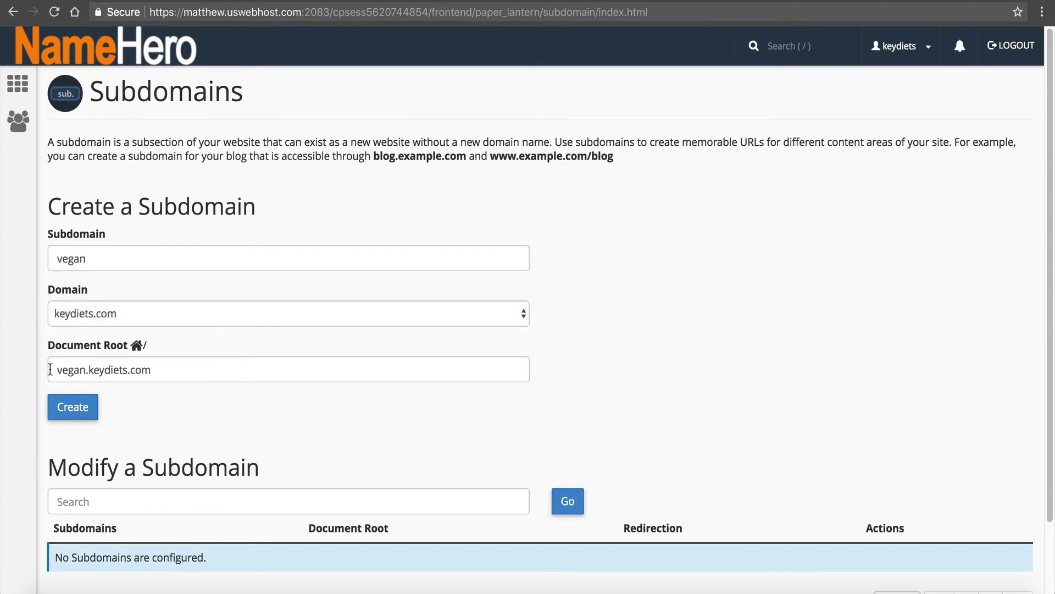
drag(55, 369, 162, 363)
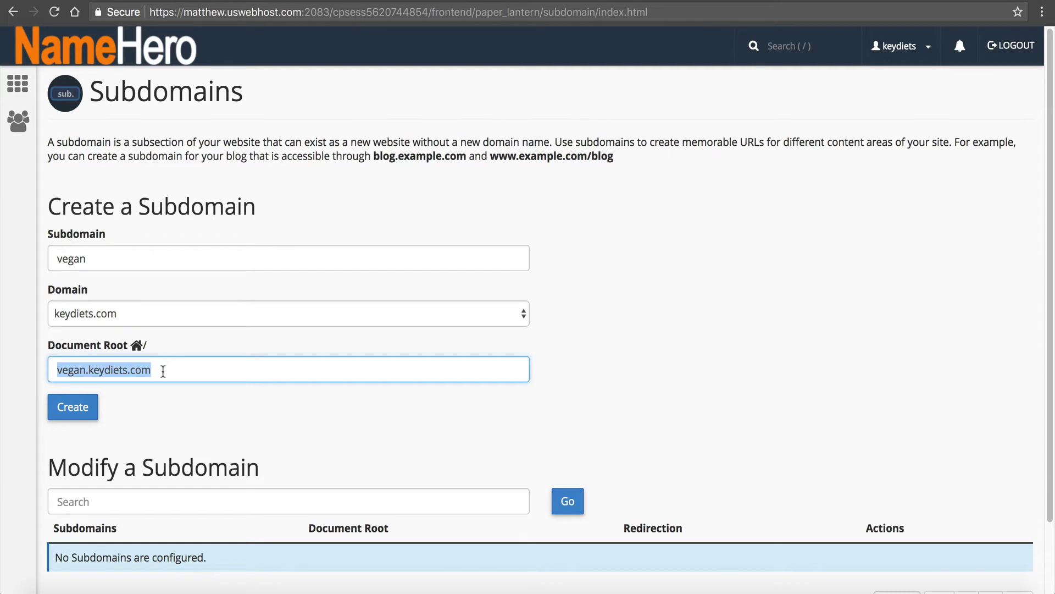
click(162, 362)
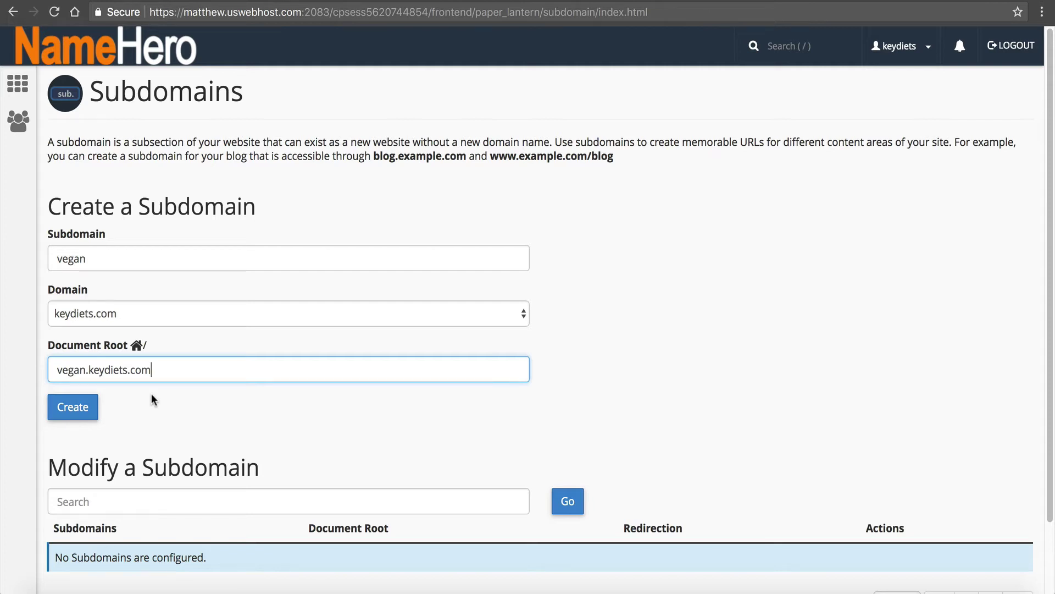
click(71, 407)
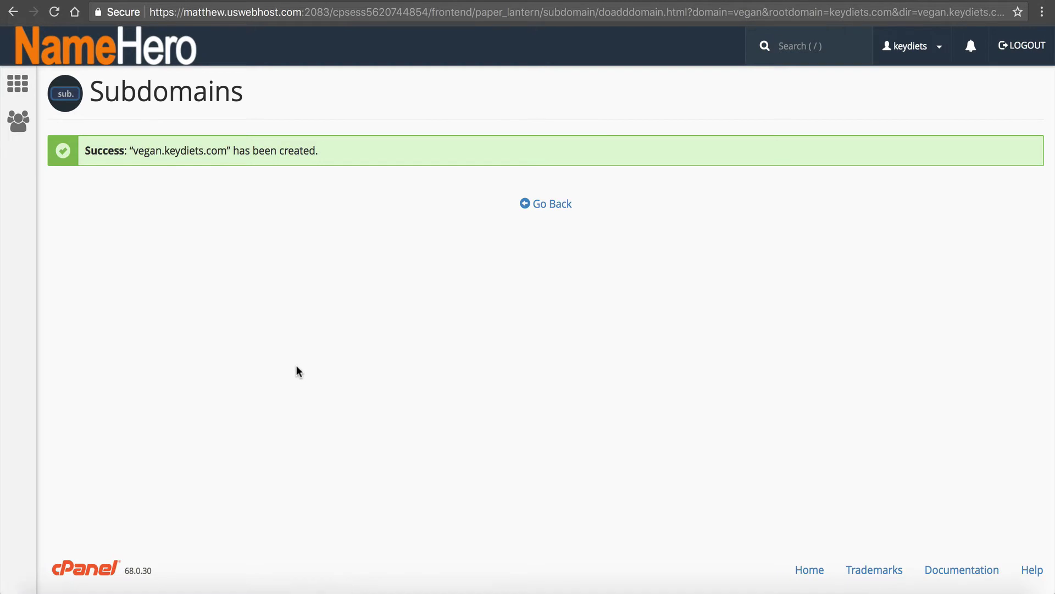
- Copy vegan.keydiets.com from the Subdomains table and paste-and-go it in the site tab
click(556, 203)
scroll(279, 263, down, 1)
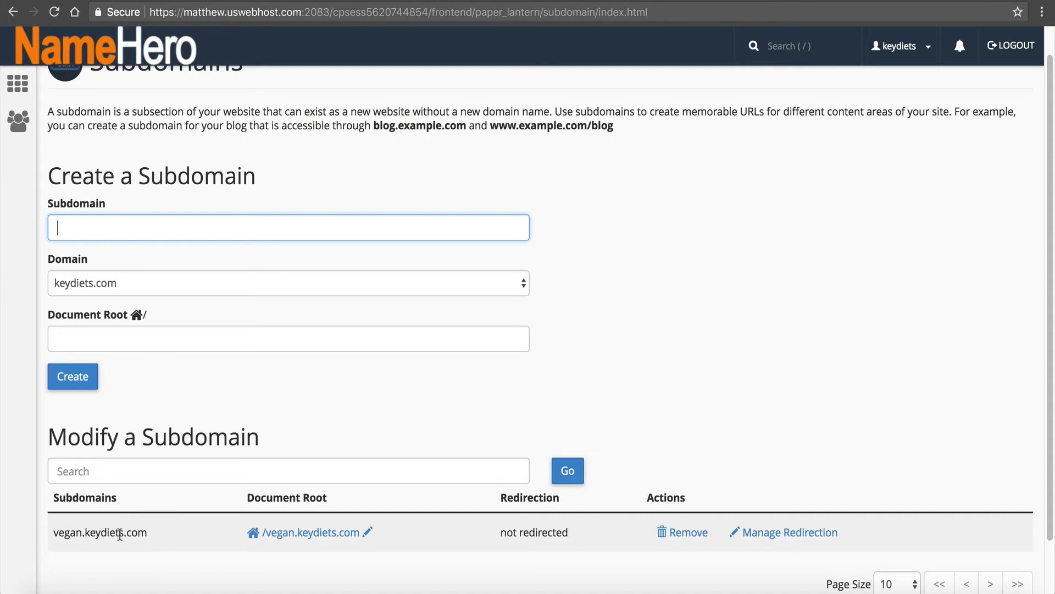
drag(150, 536, 53, 533)
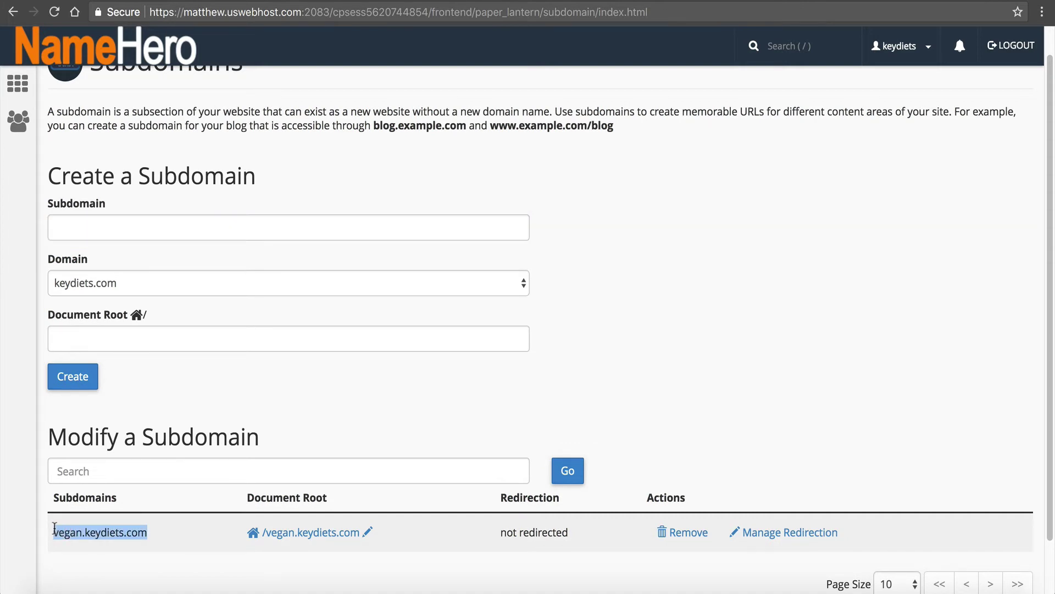
right_click(58, 532)
click(87, 489)
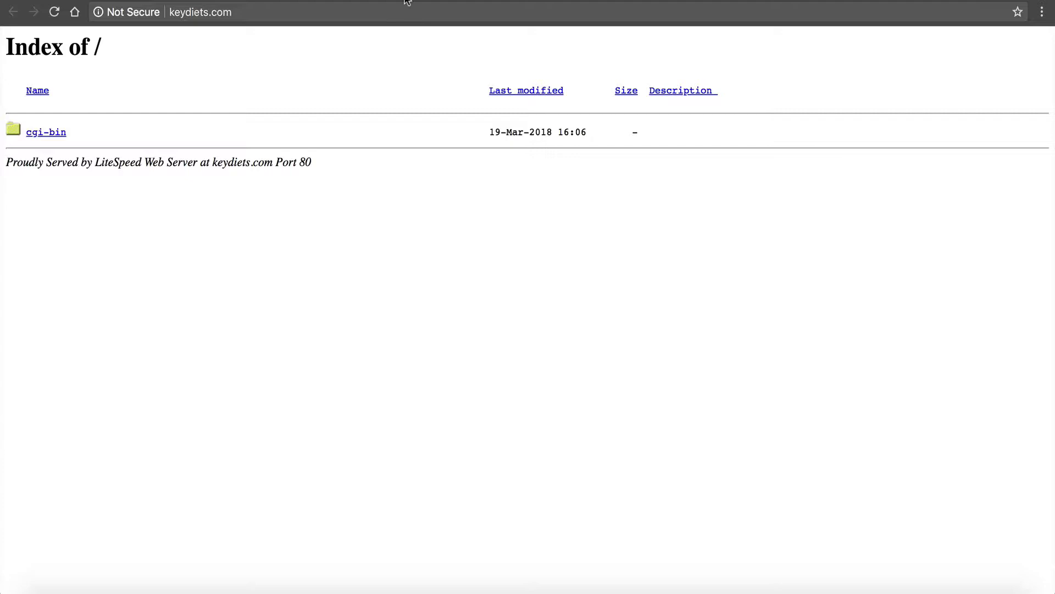
click(376, 12)
right_click(376, 12)
click(413, 63)
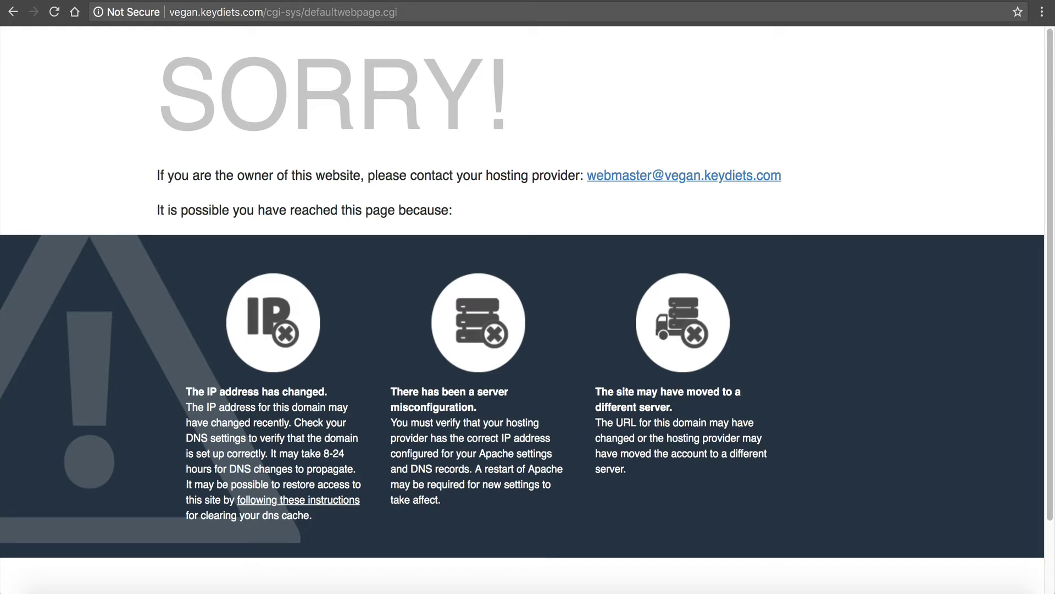
- Copy the macOS 10.10.4 sudo killall DNS flush command from the Knowledge Base instructions
click(314, 502)
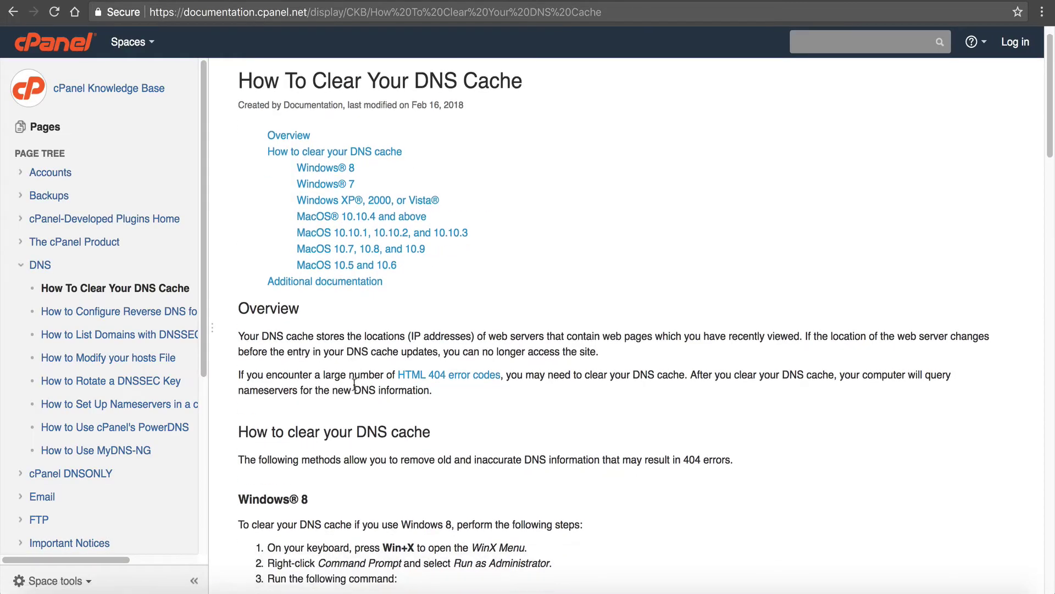
scroll(387, 394, down, 5)
scroll(392, 391, down, 1)
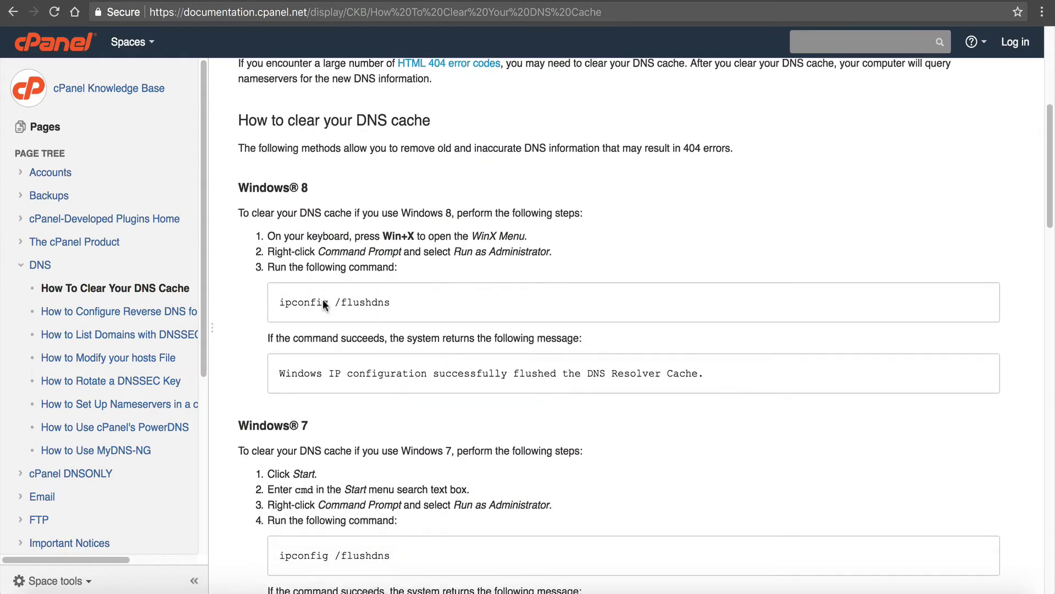
scroll(460, 280, down, 8)
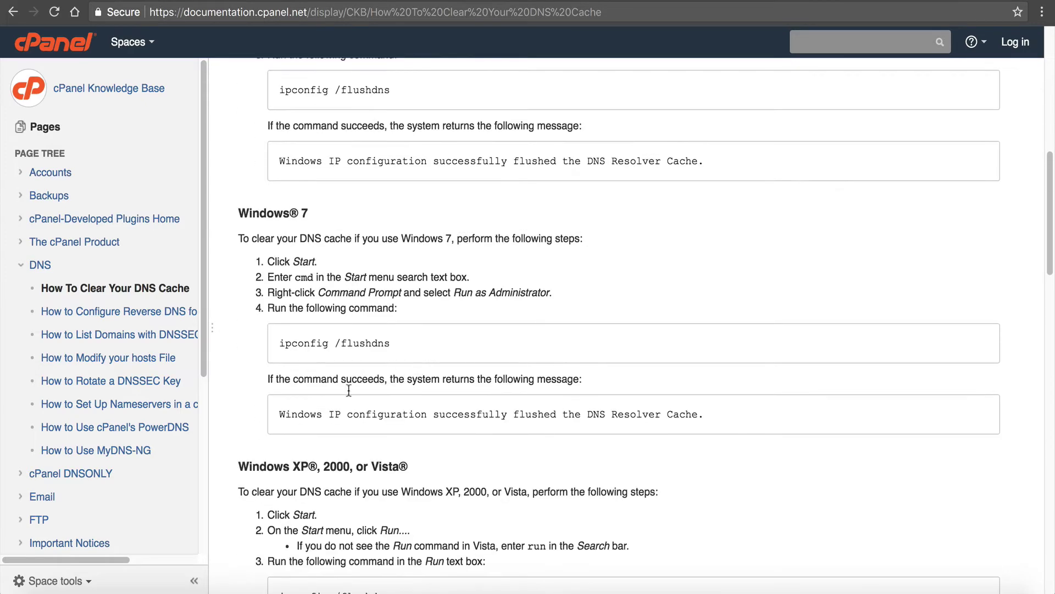
scroll(460, 234, down, 3)
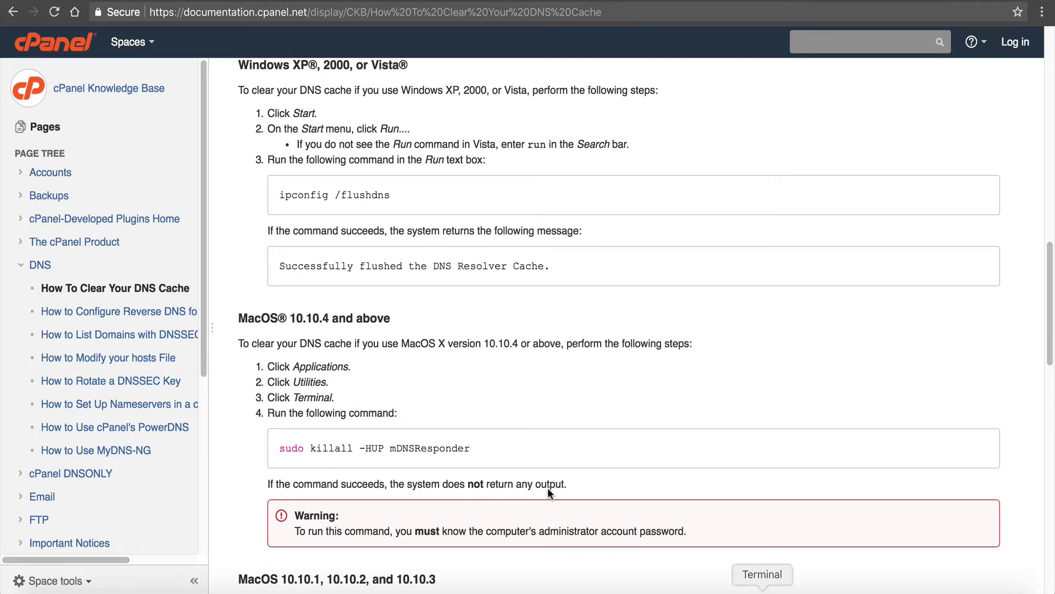
drag(471, 448, 278, 444)
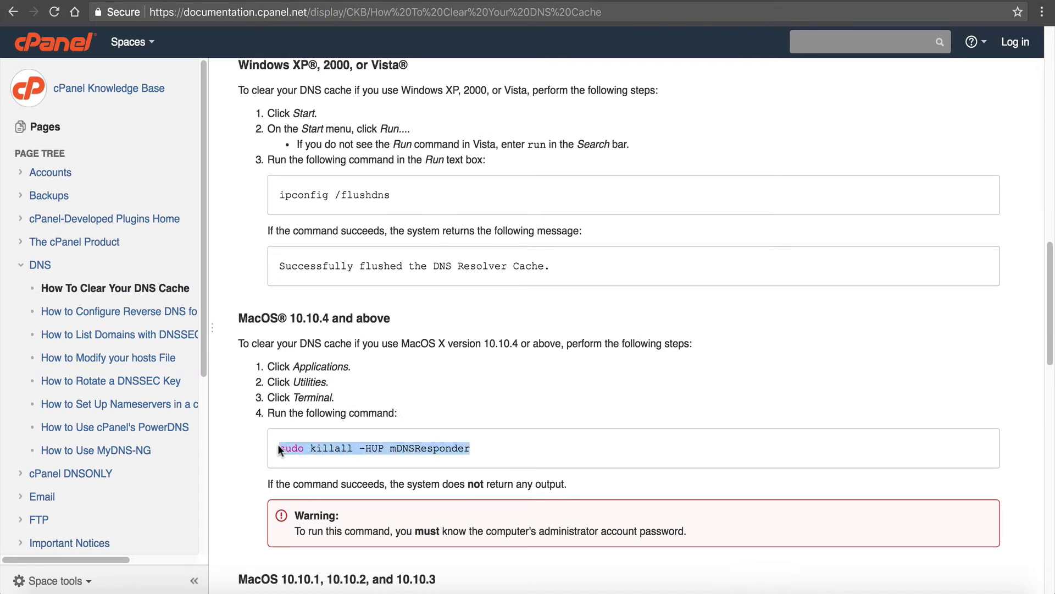
right_click(278, 444)
click(299, 471)
- Run the DNS flush command in Terminal with the administrator password, then close Terminal
click(761, 591)
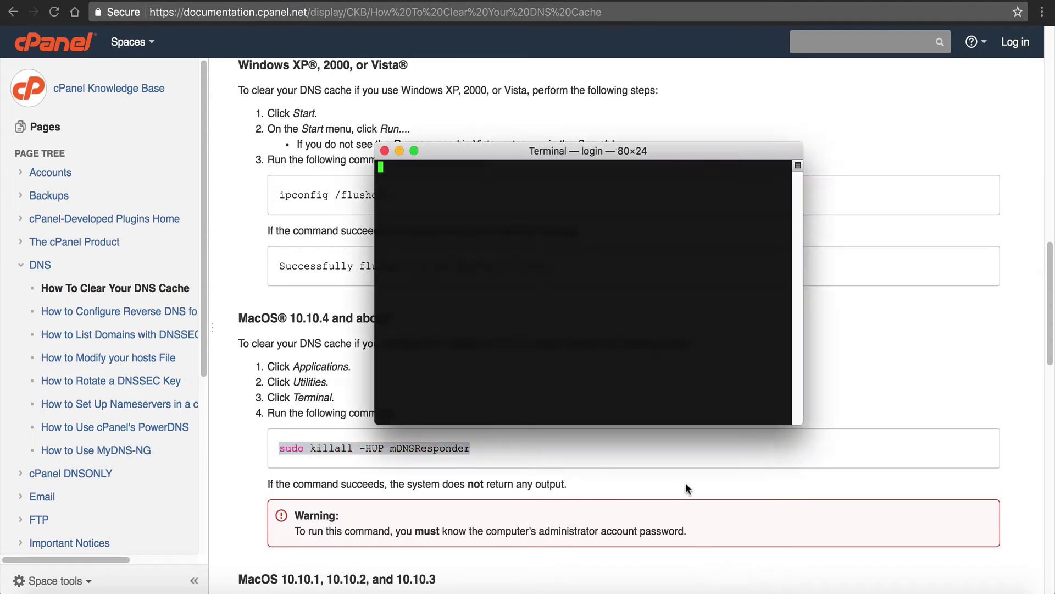
right_click(587, 183)
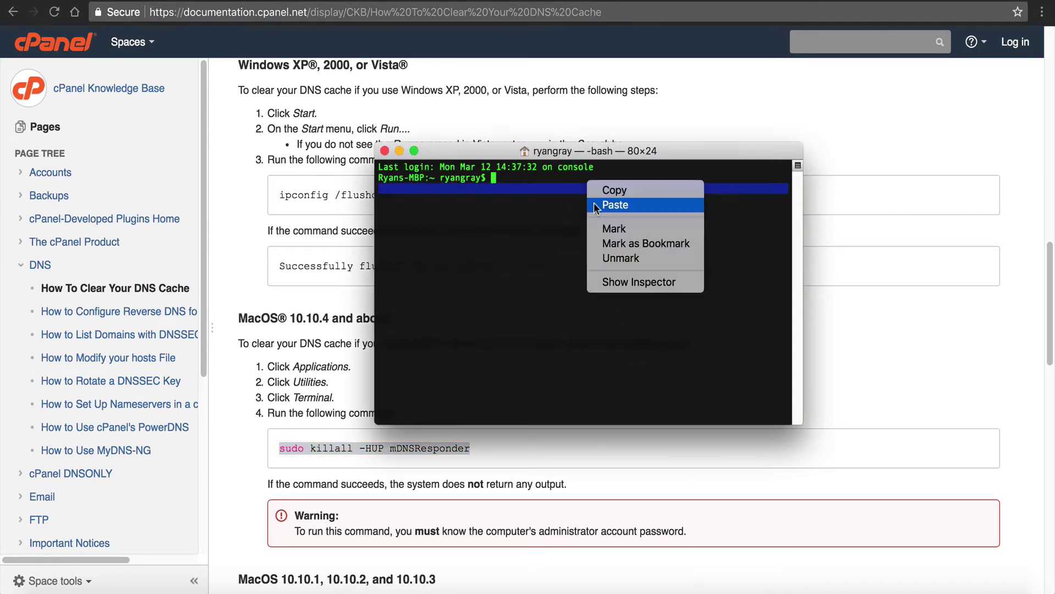
click(596, 205)
key(Return)
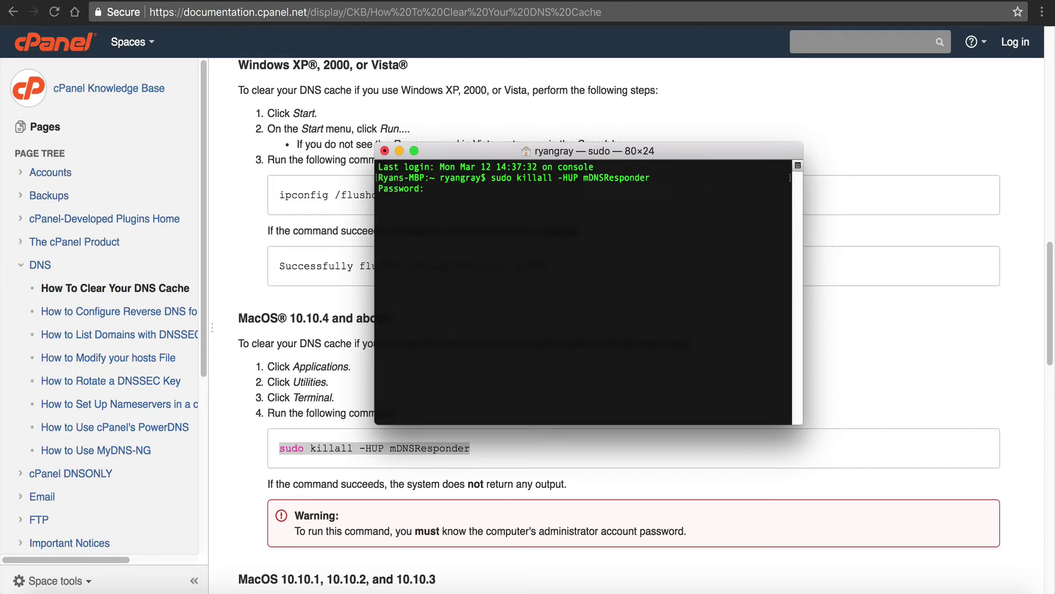
key(Return)
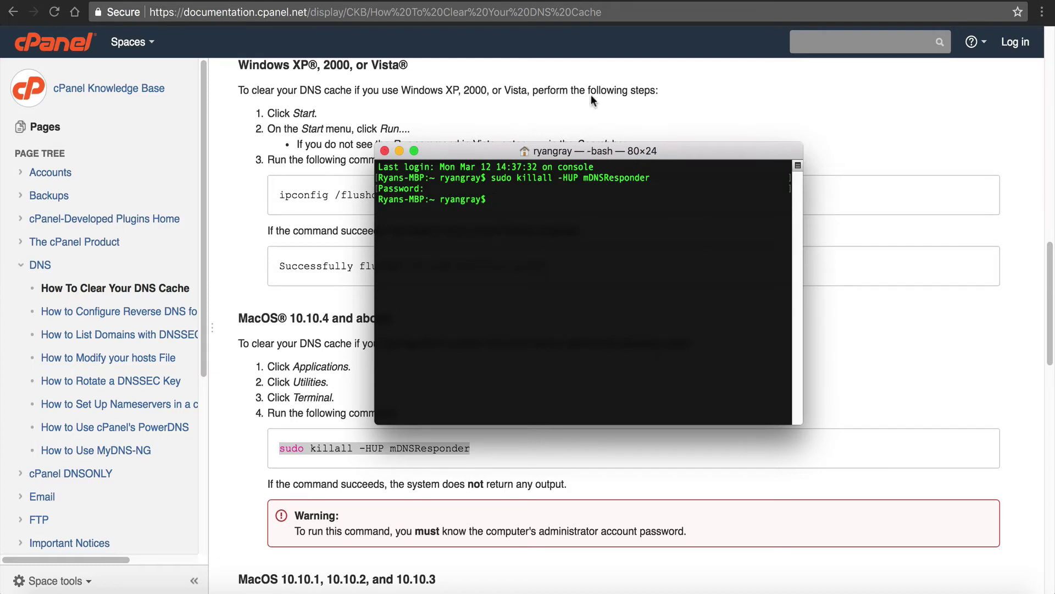
click(384, 151)
- Go back to the cPanel home page via the NameHero logo
scroll(500, 252, down, 5)
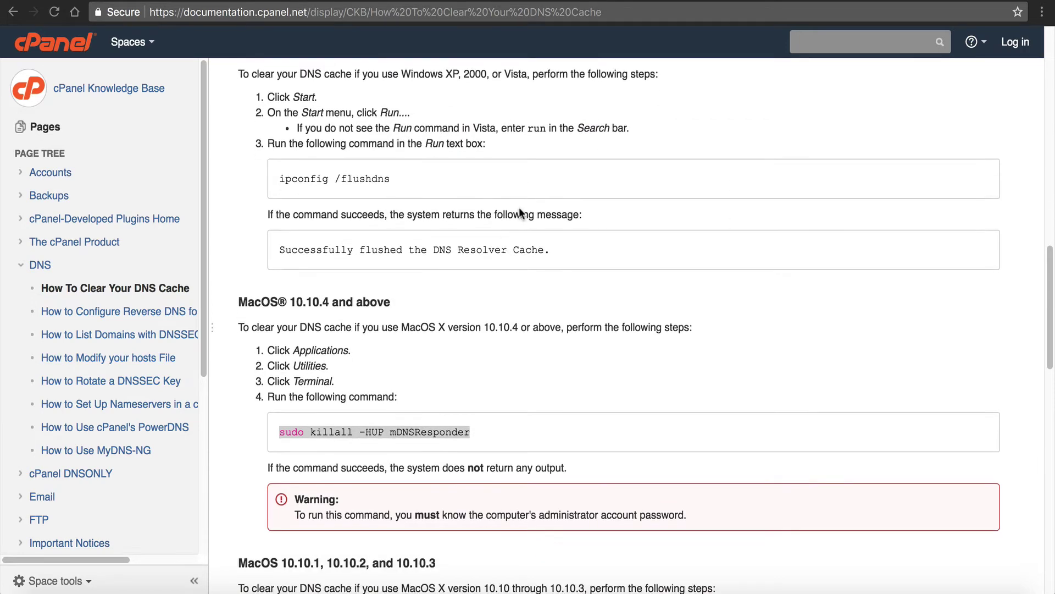
scroll(562, 260, down, 2)
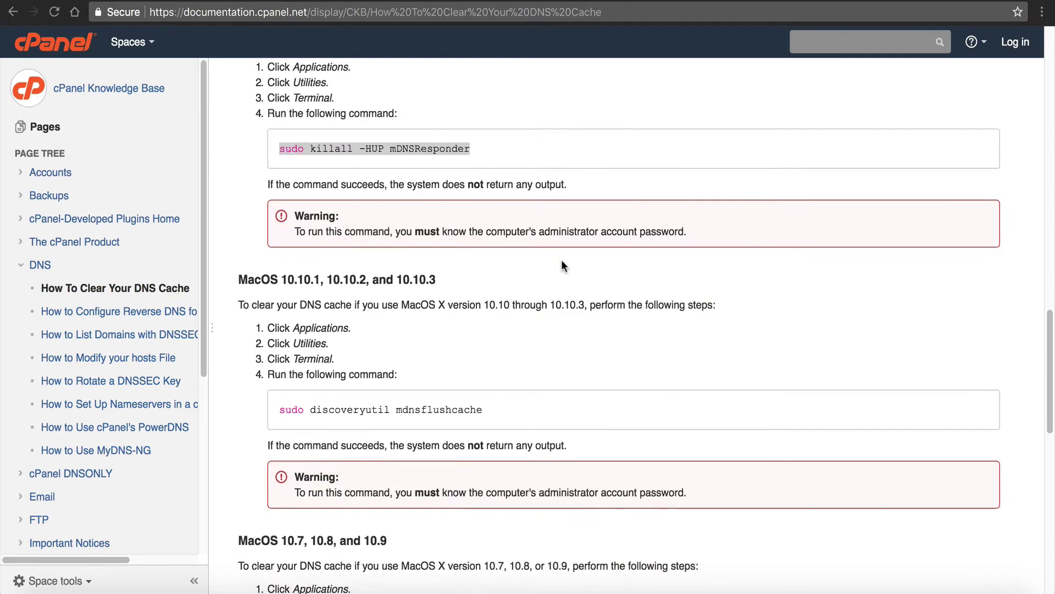
scroll(549, 242, up, 3)
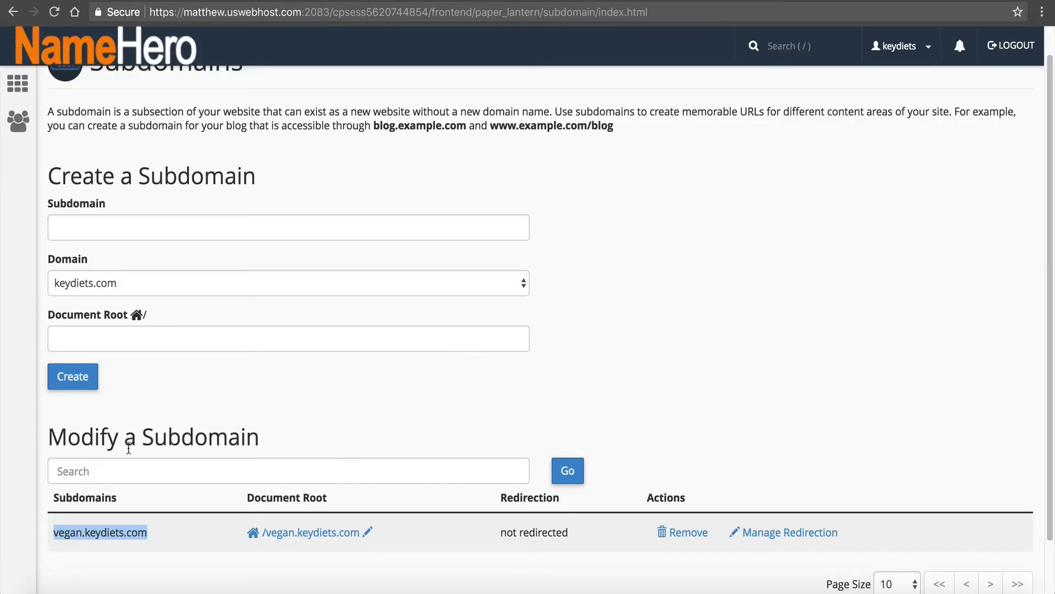
click(599, 410)
scroll(934, 195, up, 1)
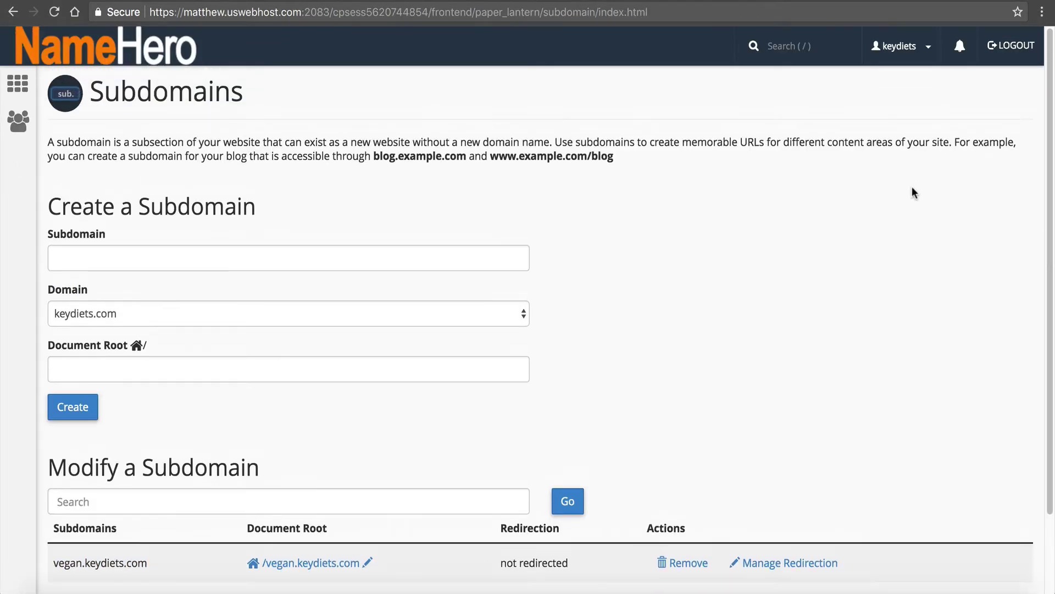
click(90, 55)
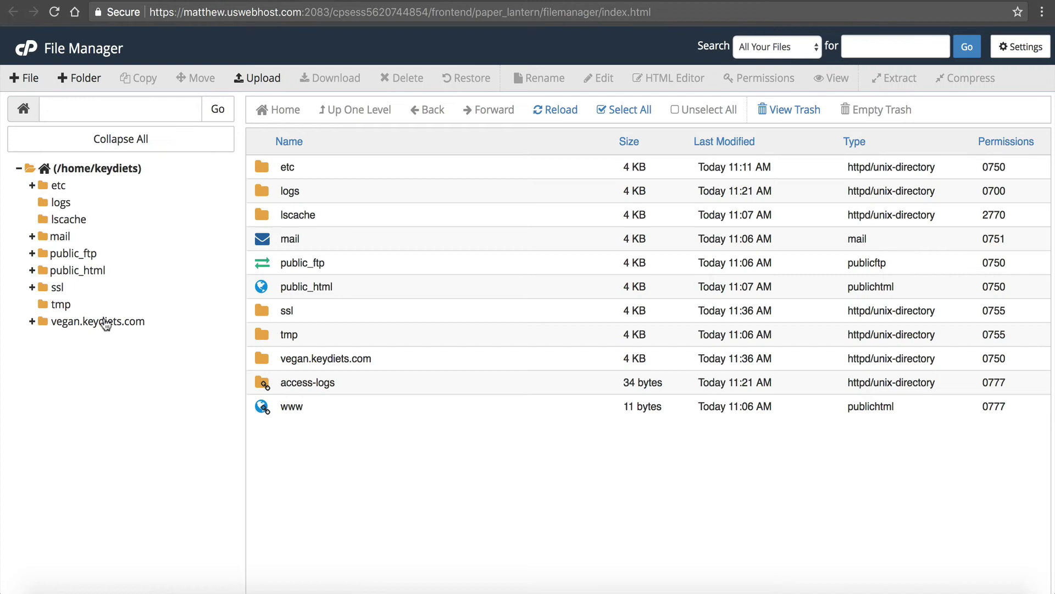
- Open the vegan.keydiets.com folder and bring up the New File dialog there
double_click(262, 358)
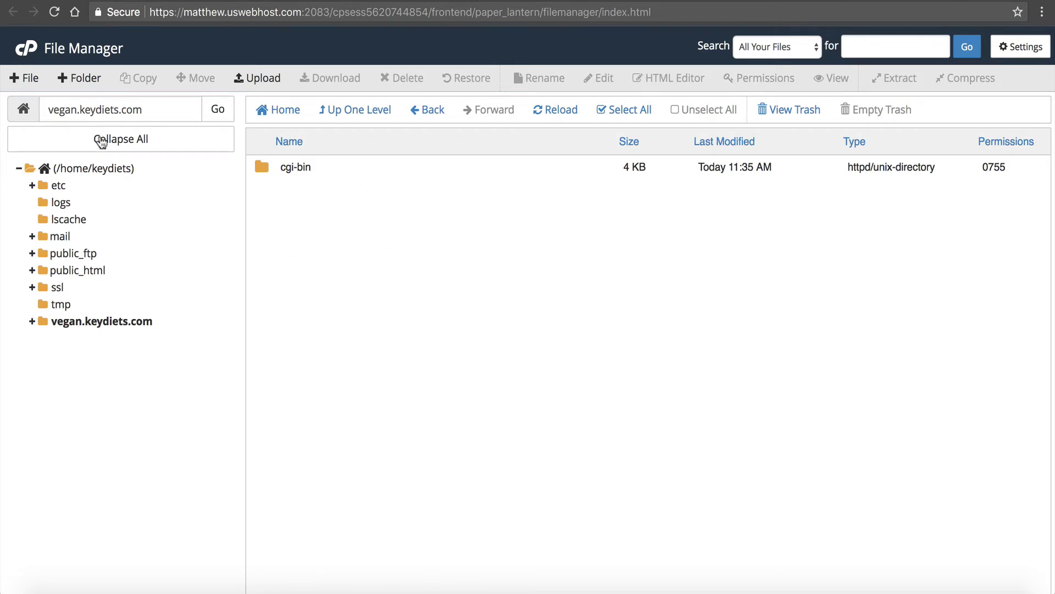
click(26, 77)
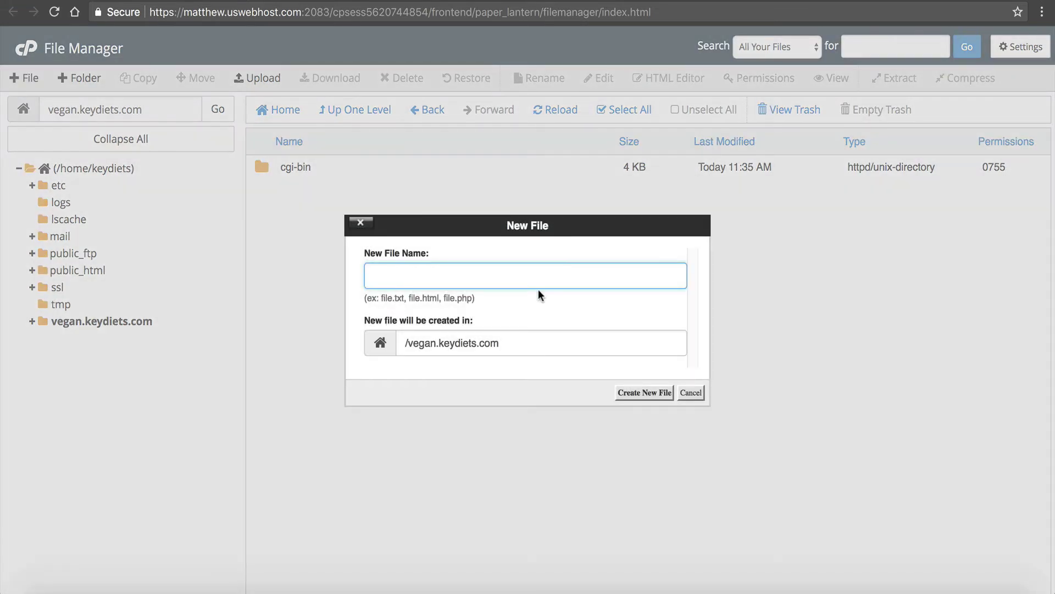
- Create an empty index.html file in the vegan.keydiets.com folder
text(index.html)
click(648, 396)
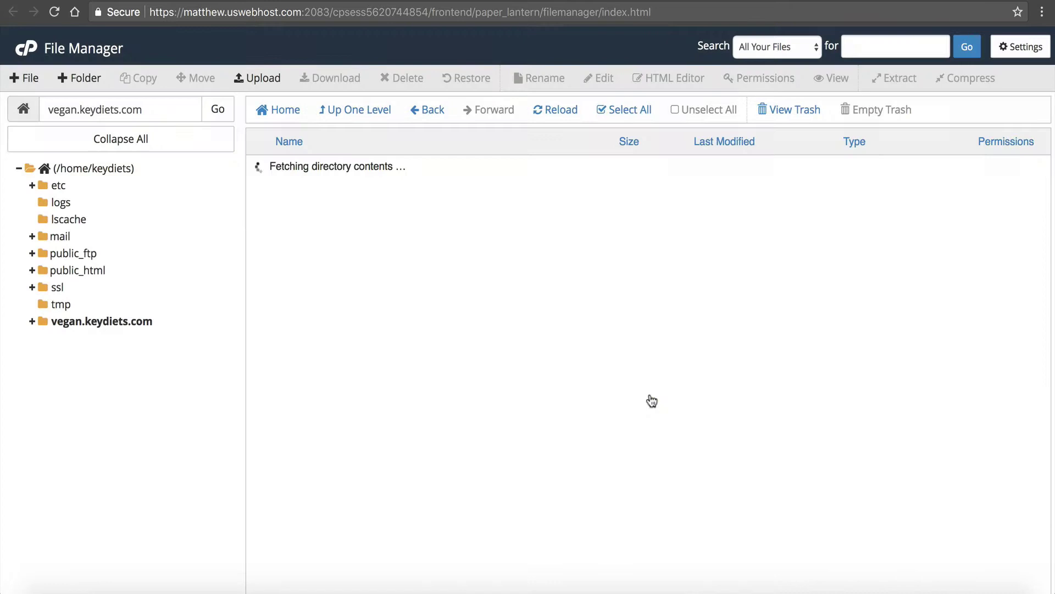
click(262, 199)
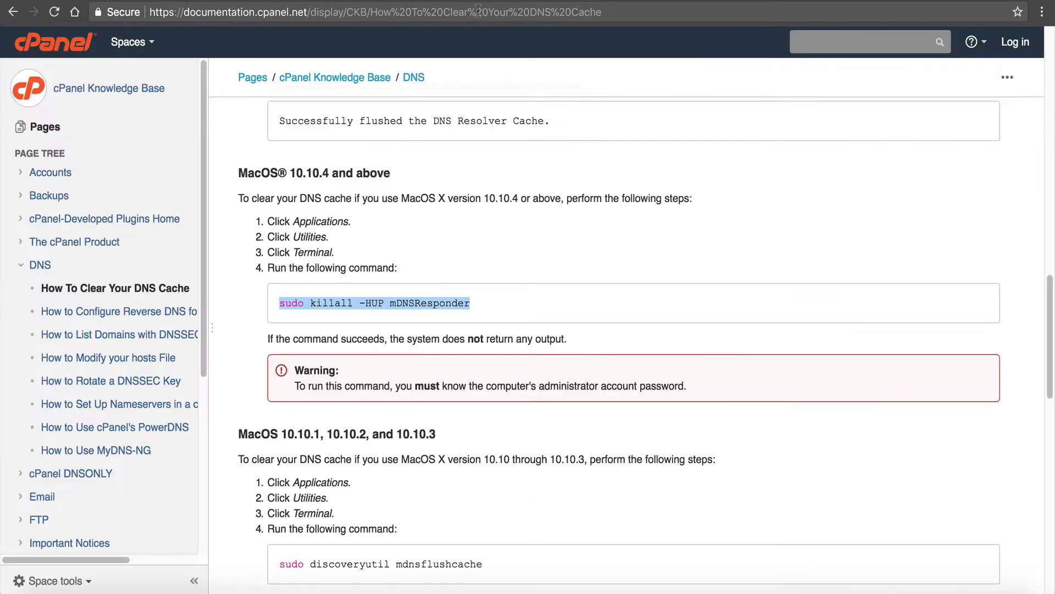
- Reload vegan.keydiets.com in a tab, then return to File Manager and delete index.html
click(397, 12)
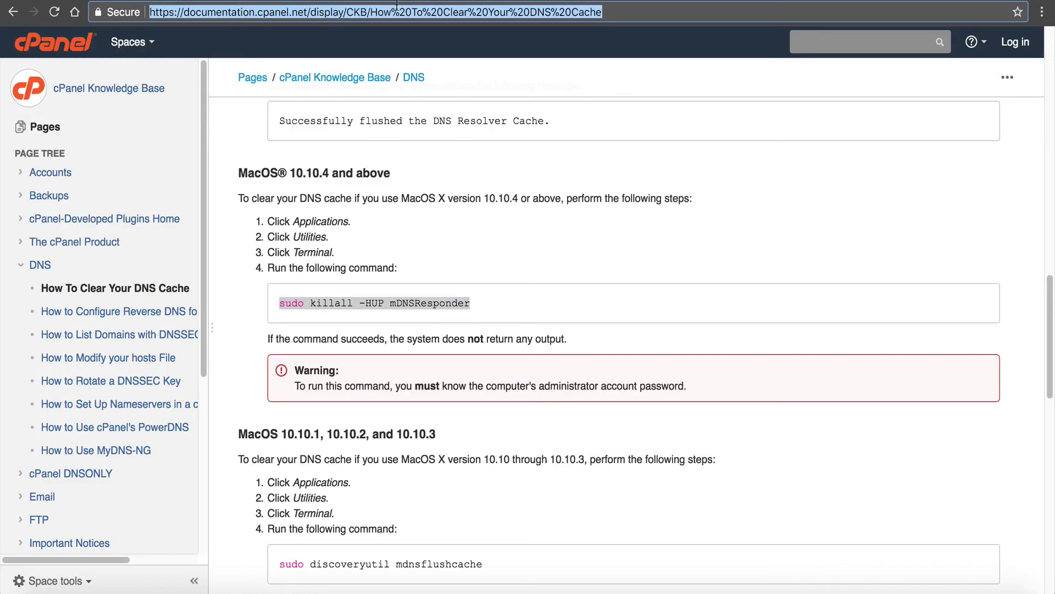
text(vegan.keydiets.com/cgi-sys/defaultwebpage.cgi)
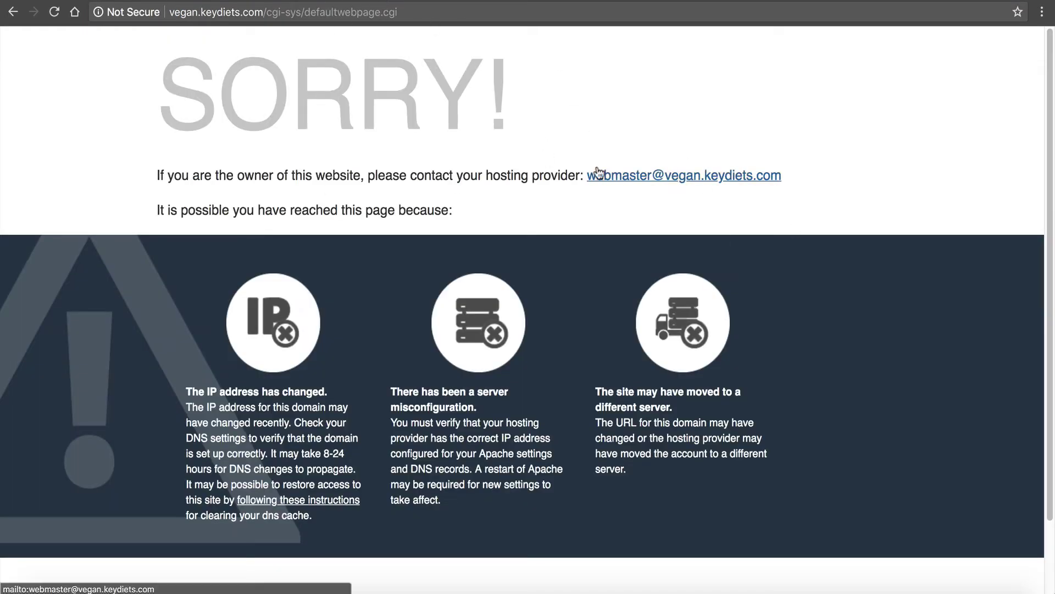
key(ctrl+Tab)
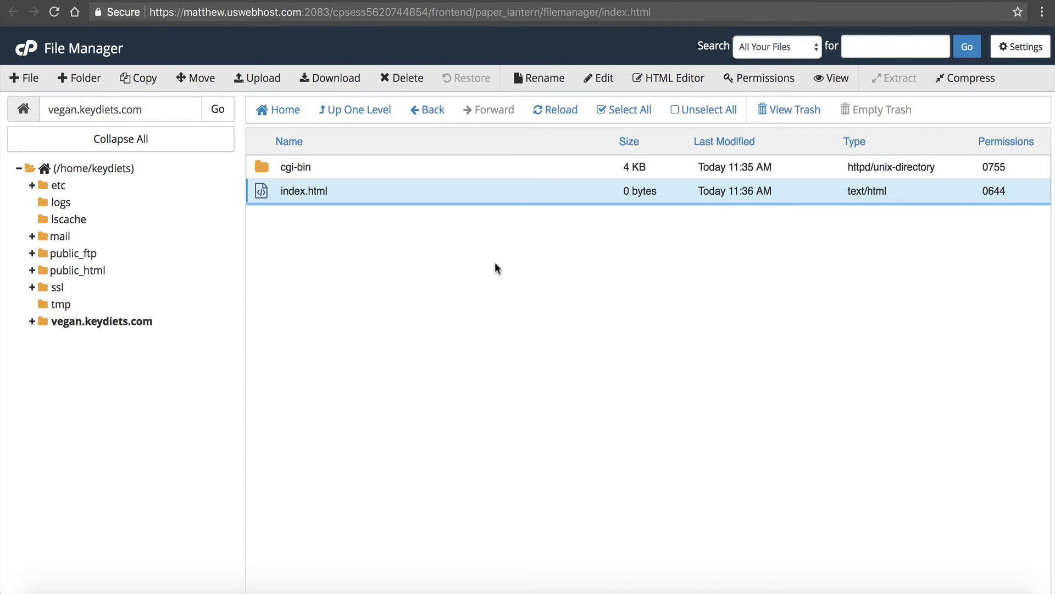
click(406, 79)
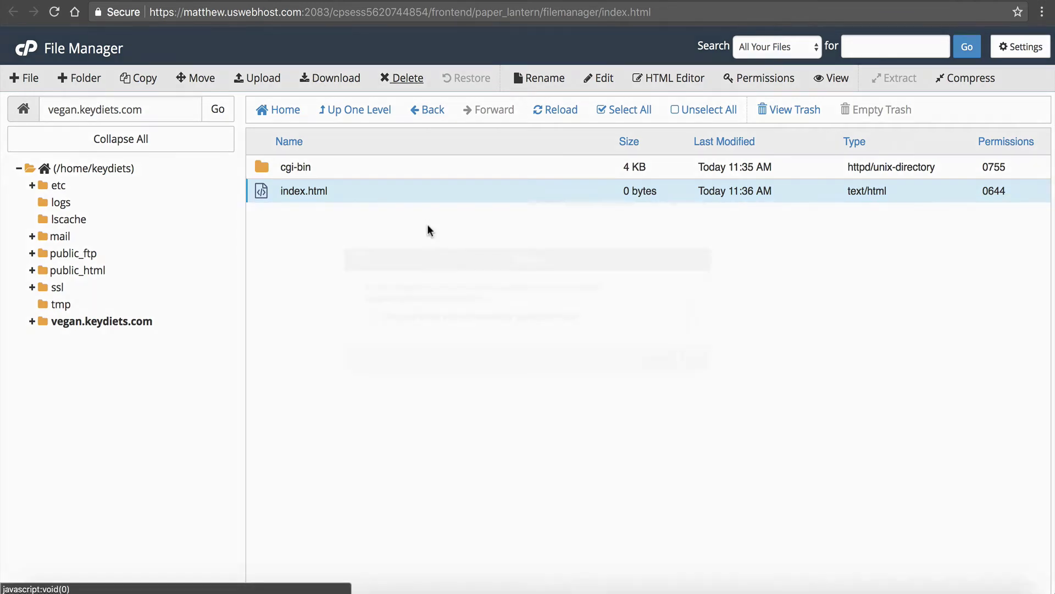
- Confirm deleting index.html, then open Softaculous's WordPress installer from cPanel home
click(667, 360)
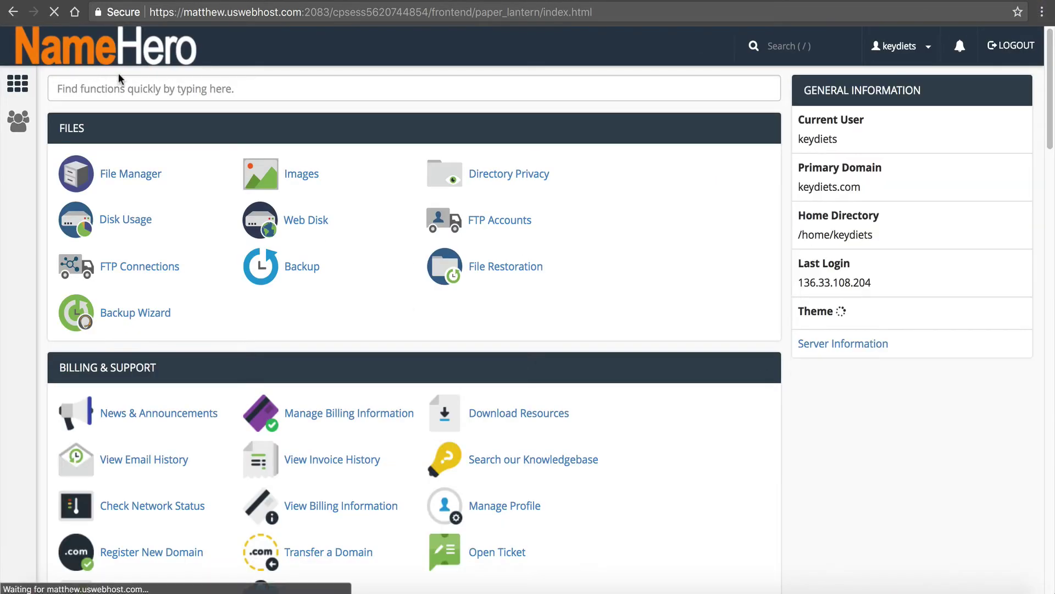
text(wordpre)
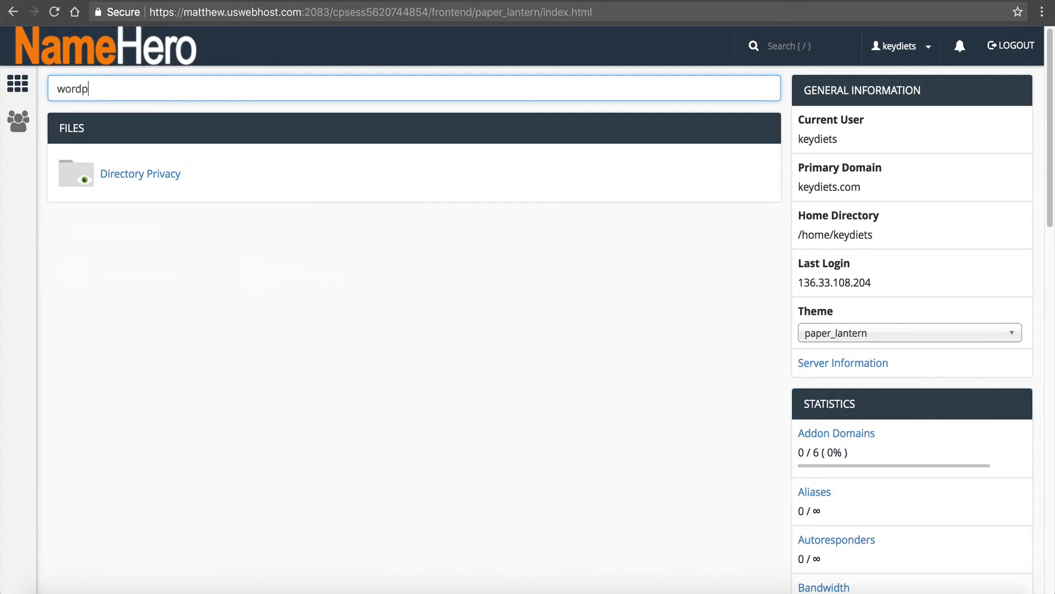
key(BackSpace)
key(BackSpace)
key(BackSpace)
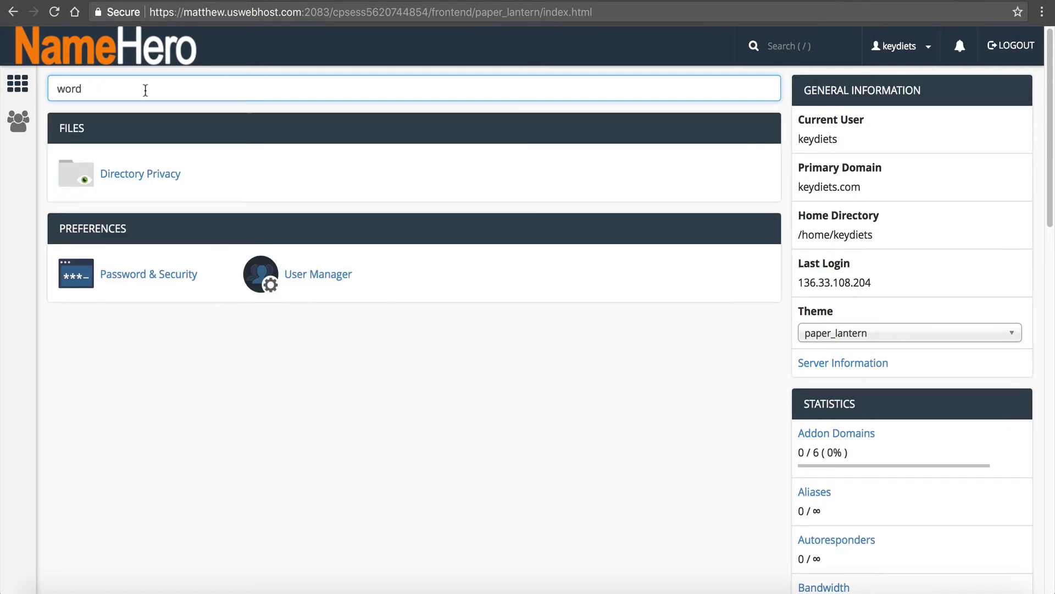
key(BackSpace)
key(BackSpace)
key(BackSpace)
key(BackSpace)
scroll(198, 225, down, 15)
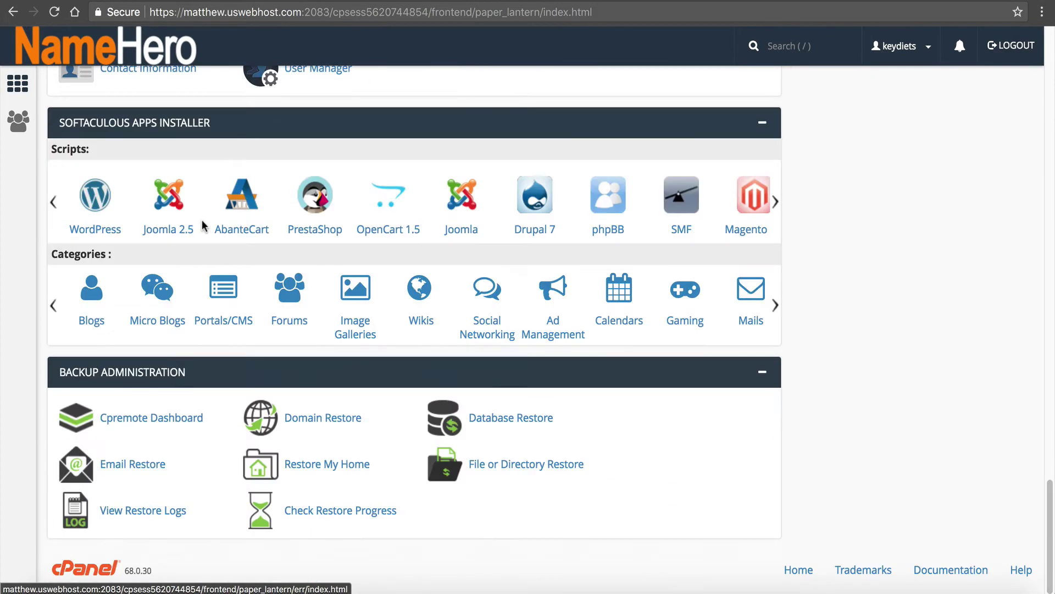
click(110, 230)
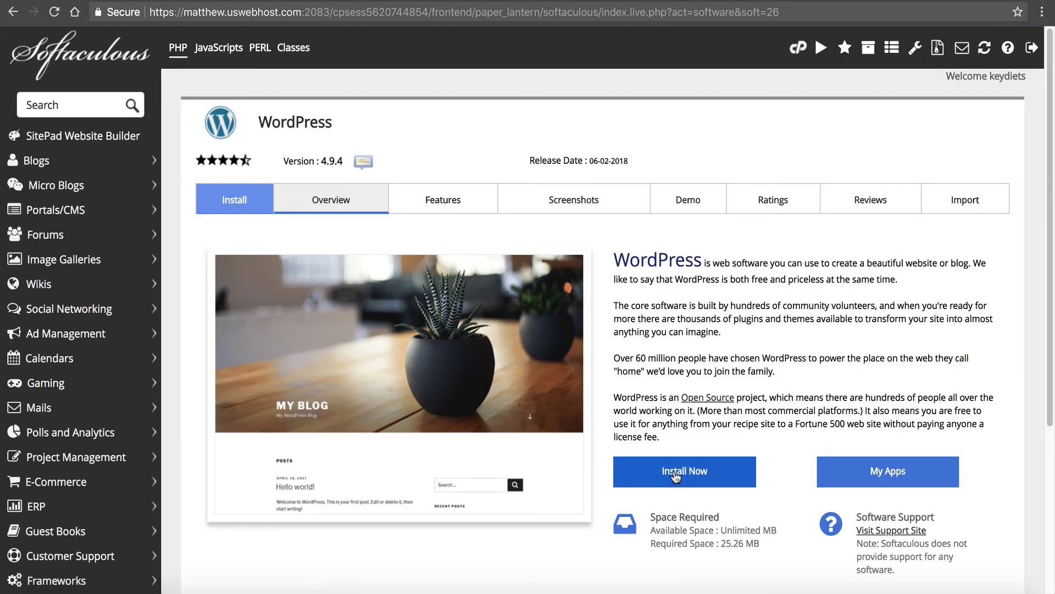
click(673, 471)
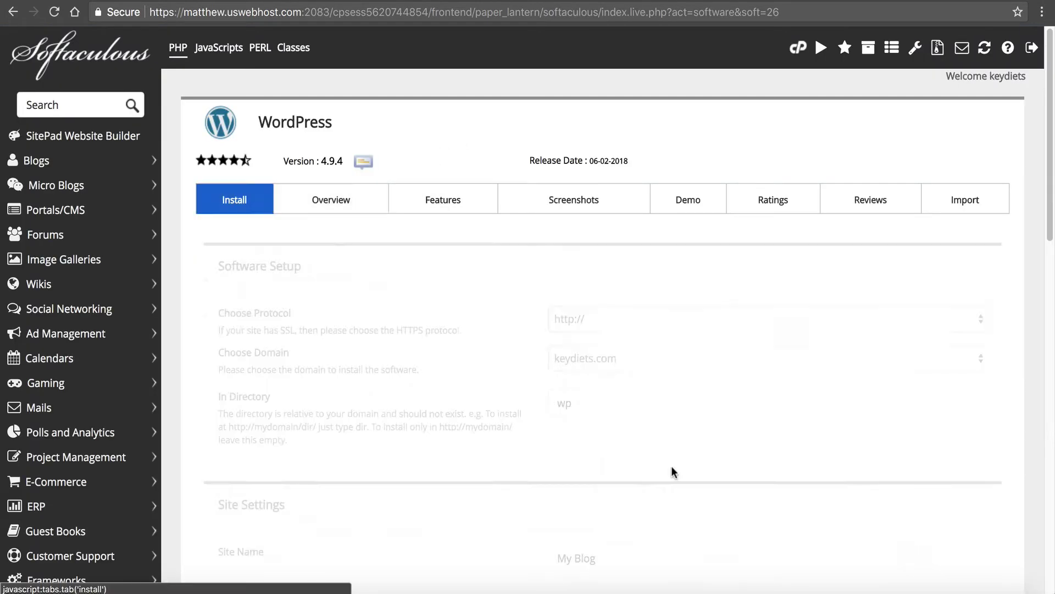
click(640, 318)
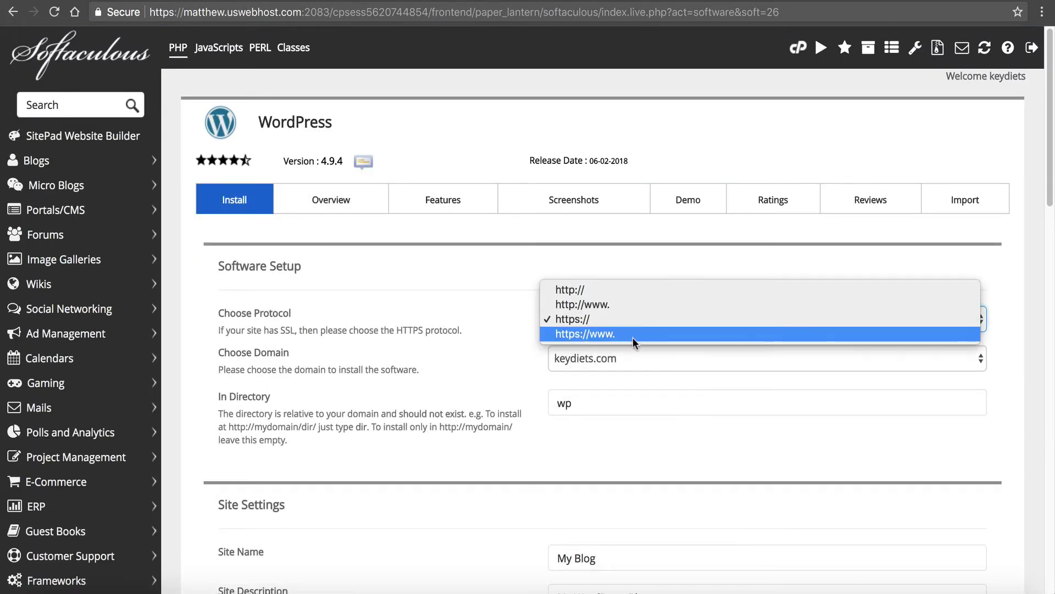
click(528, 290)
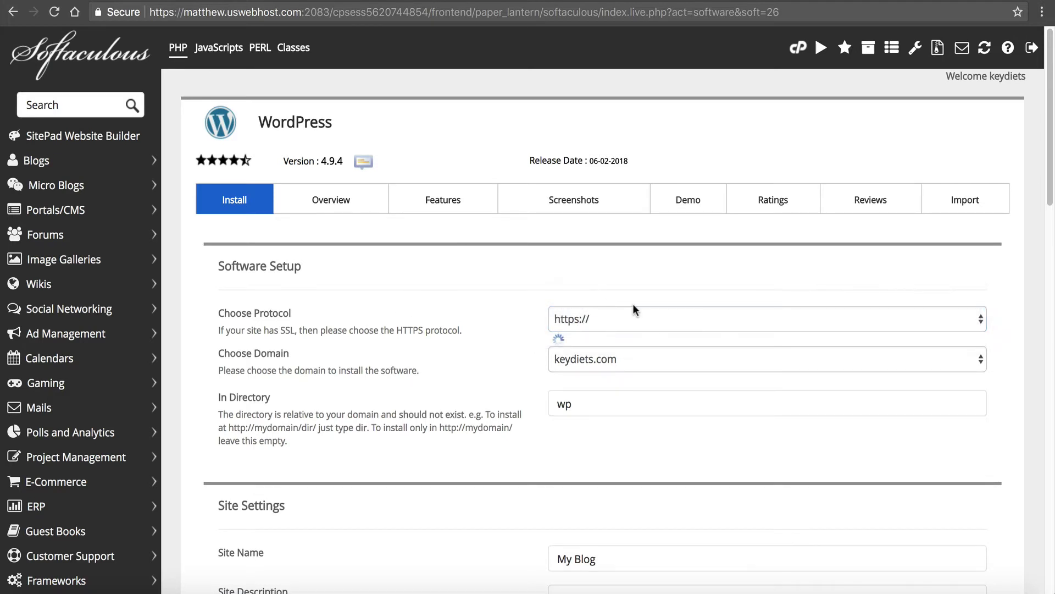
click(380, 319)
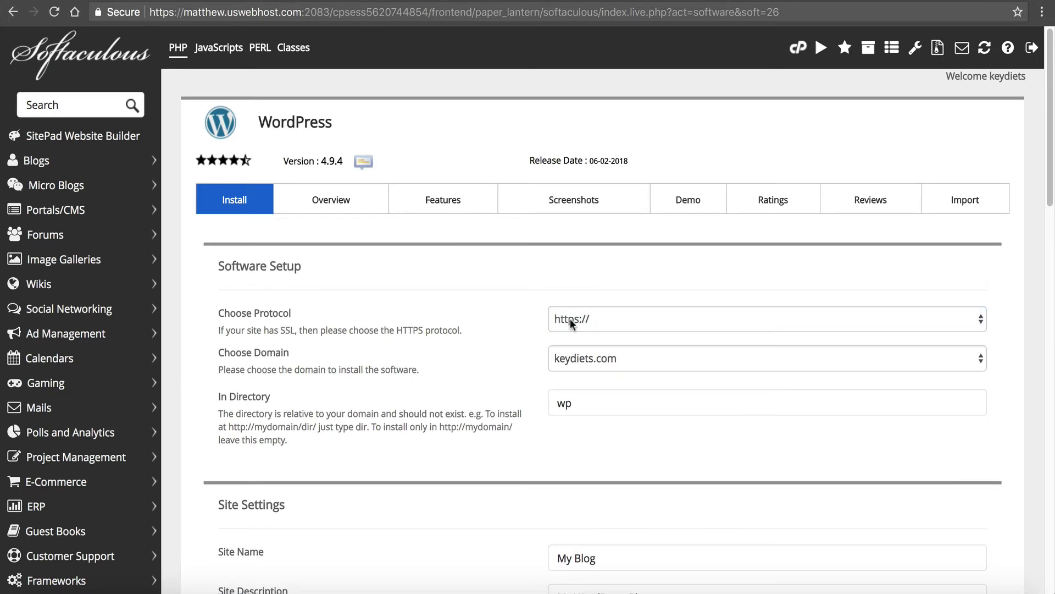
click(621, 318)
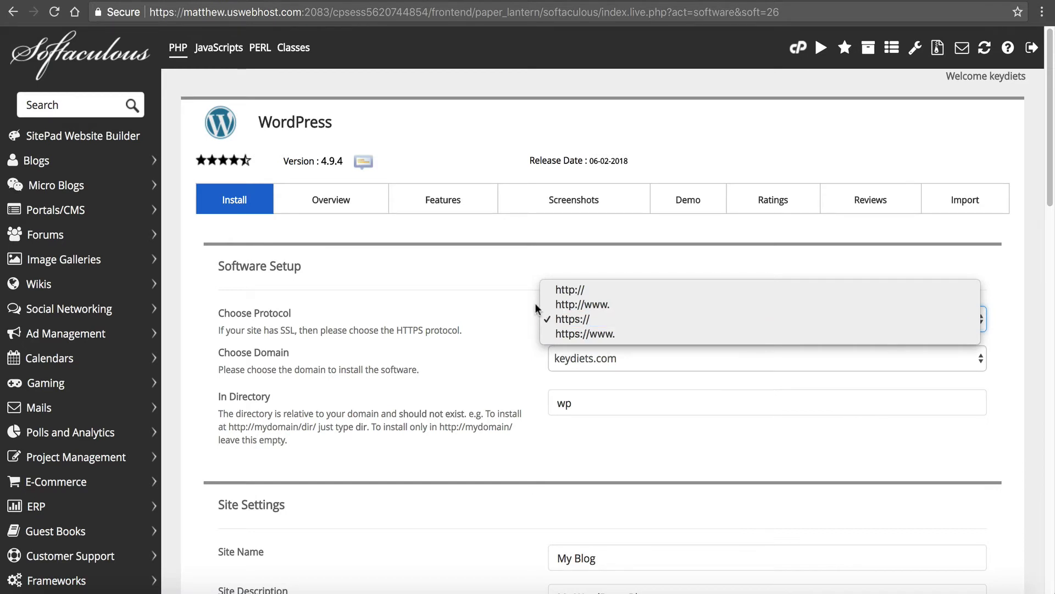
click(580, 288)
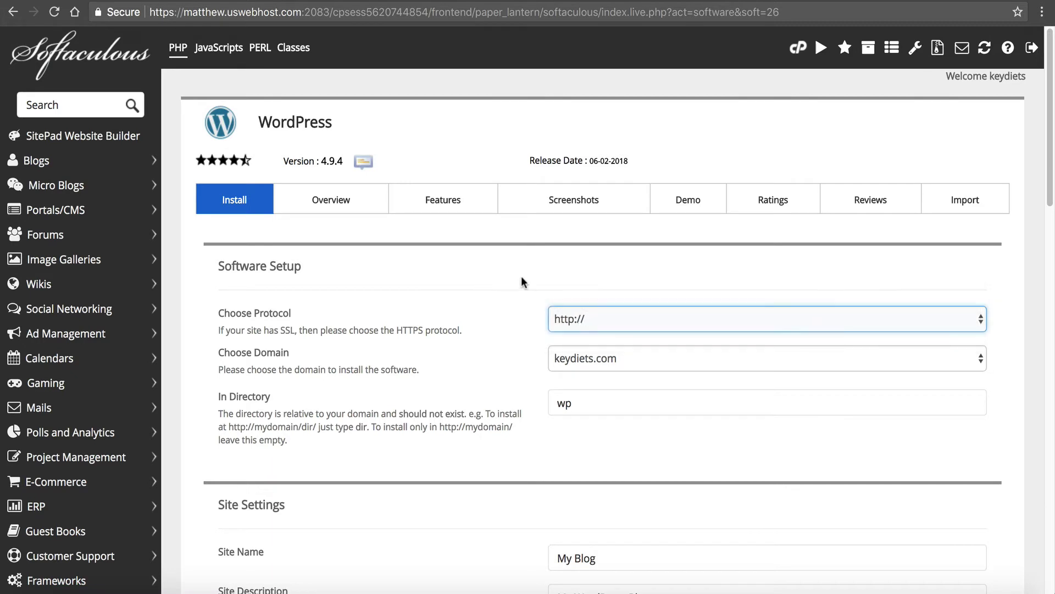
- Choose vegan.keydiets.com as the domain and clear the default 'wp' install directory
click(631, 357)
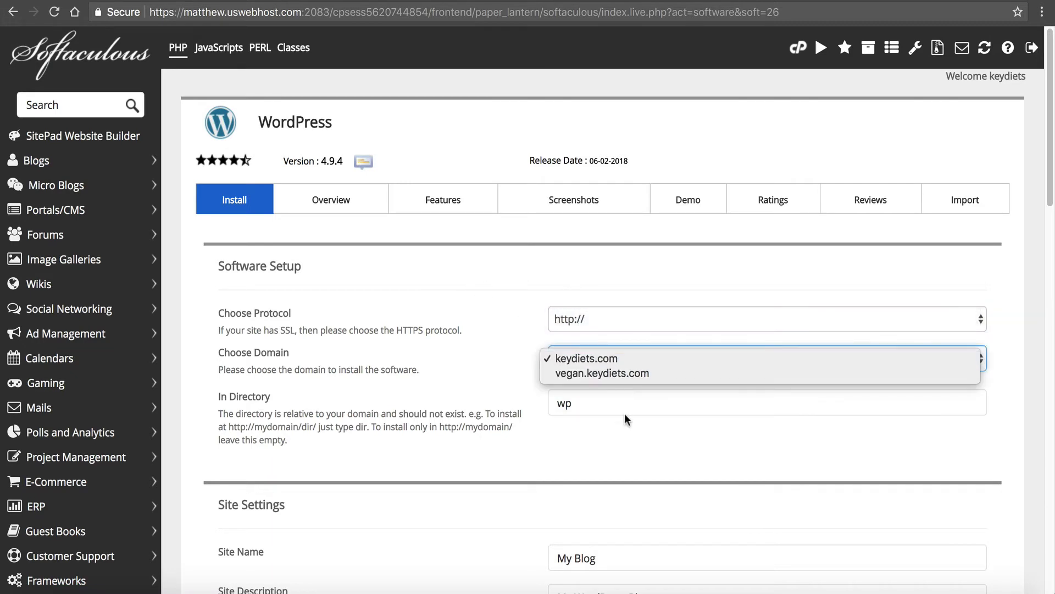
click(556, 373)
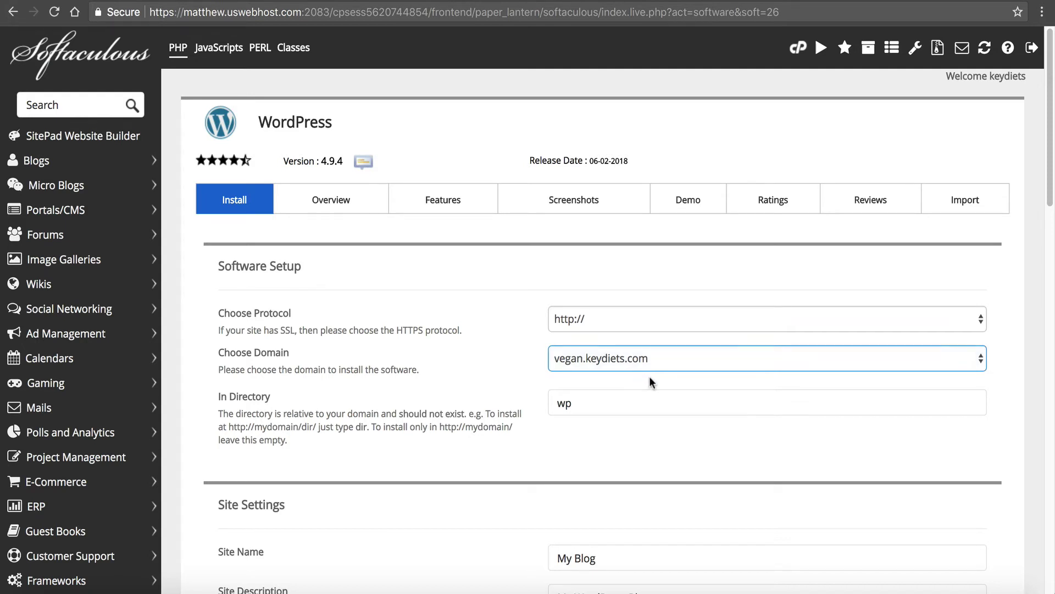
click(608, 411)
drag(605, 405, 522, 399)
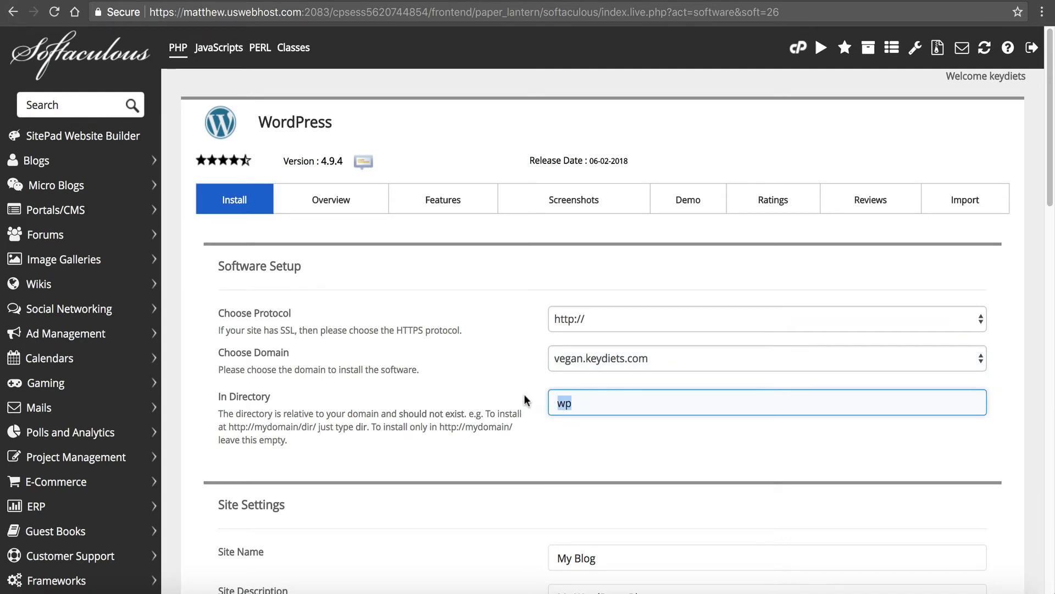
key(BackSpace)
click(579, 448)
click(560, 402)
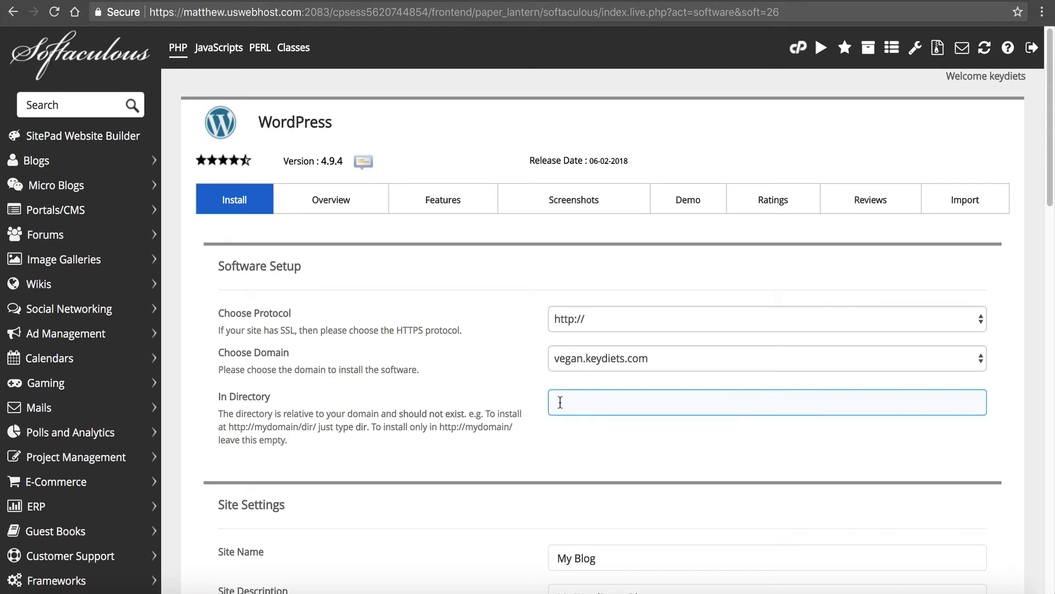
click(484, 403)
- Generate a strong random admin password and replace the admin username with 'vegandiets'
scroll(483, 403, down, 5)
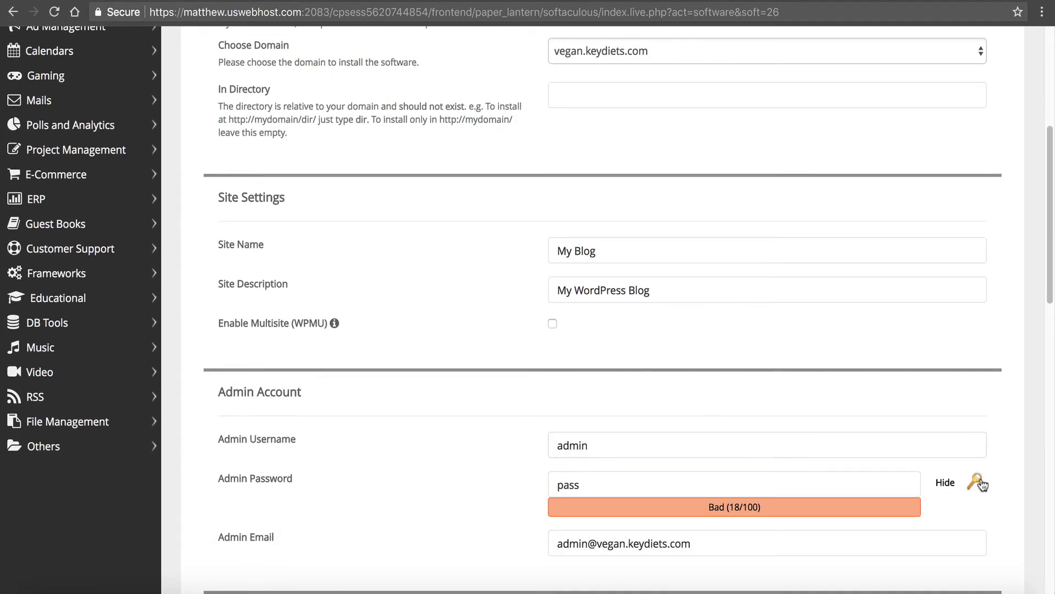
click(981, 484)
double_click(588, 445)
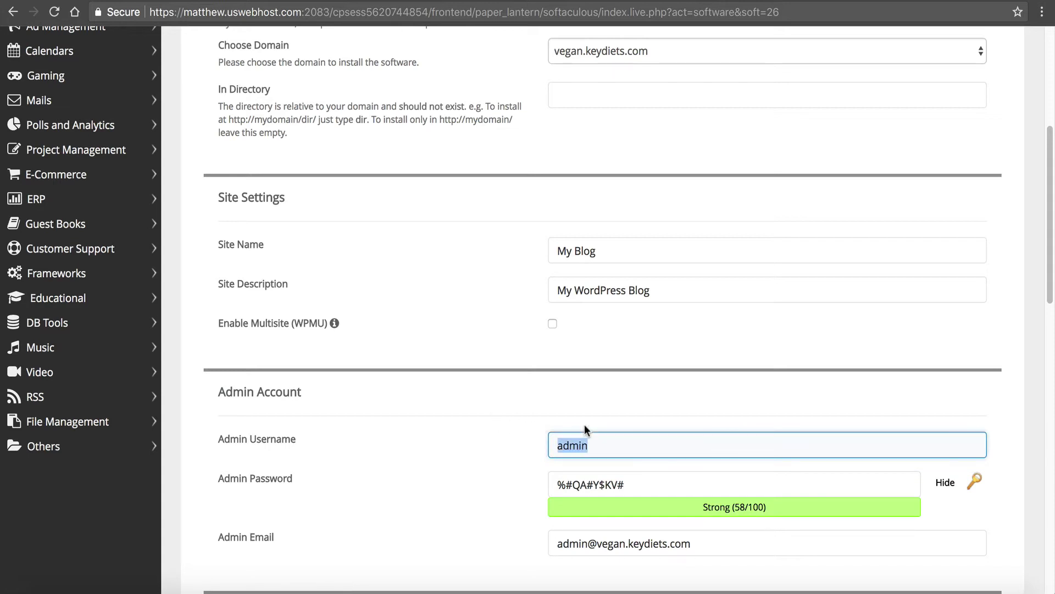
text(vegandiets)
click(584, 364)
scroll(595, 354, down, 2)
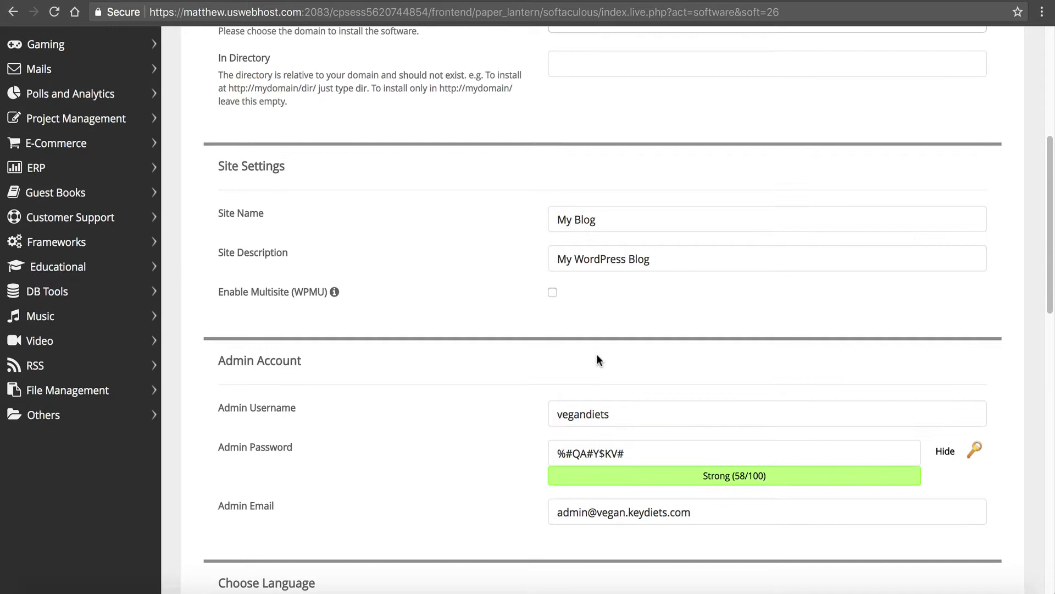
triple_click(652, 362)
scroll(599, 406, down, 3)
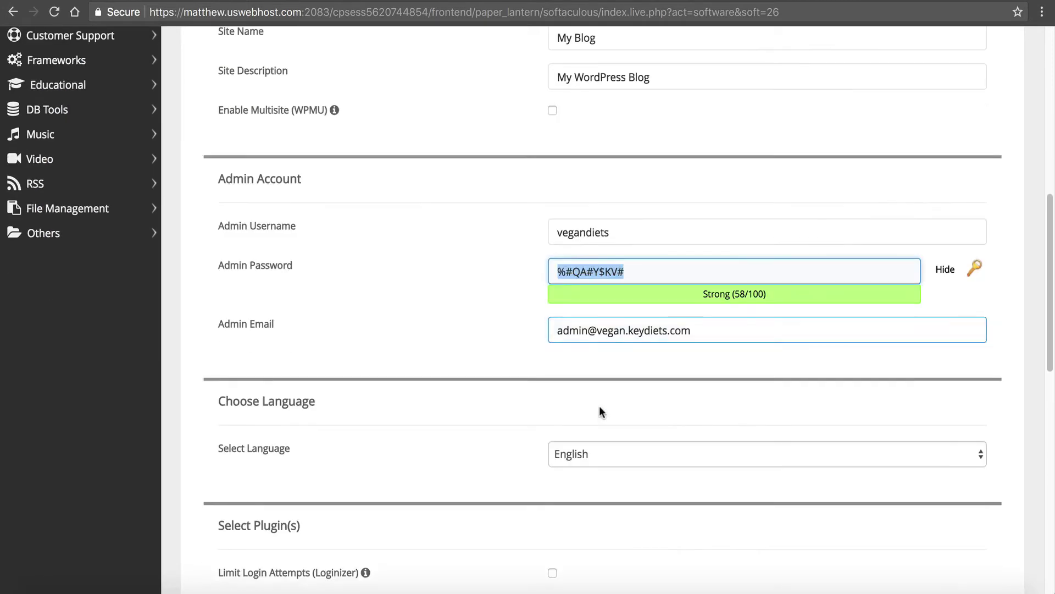
scroll(608, 429, down, 5)
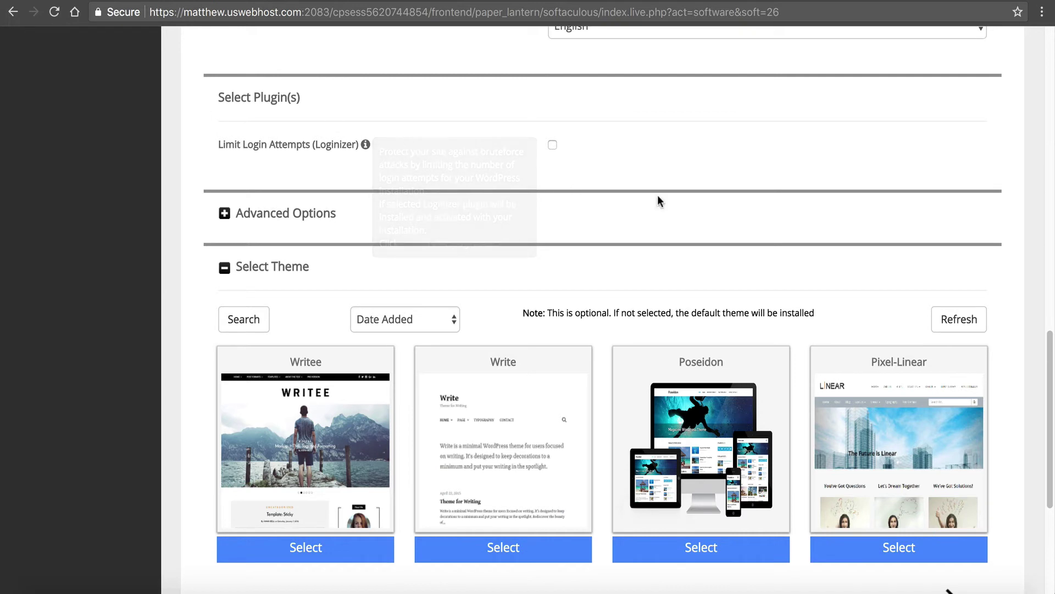
- Browse the theme carousel and theme search list, then install WordPress with the default theme
scroll(206, 209, down, 1)
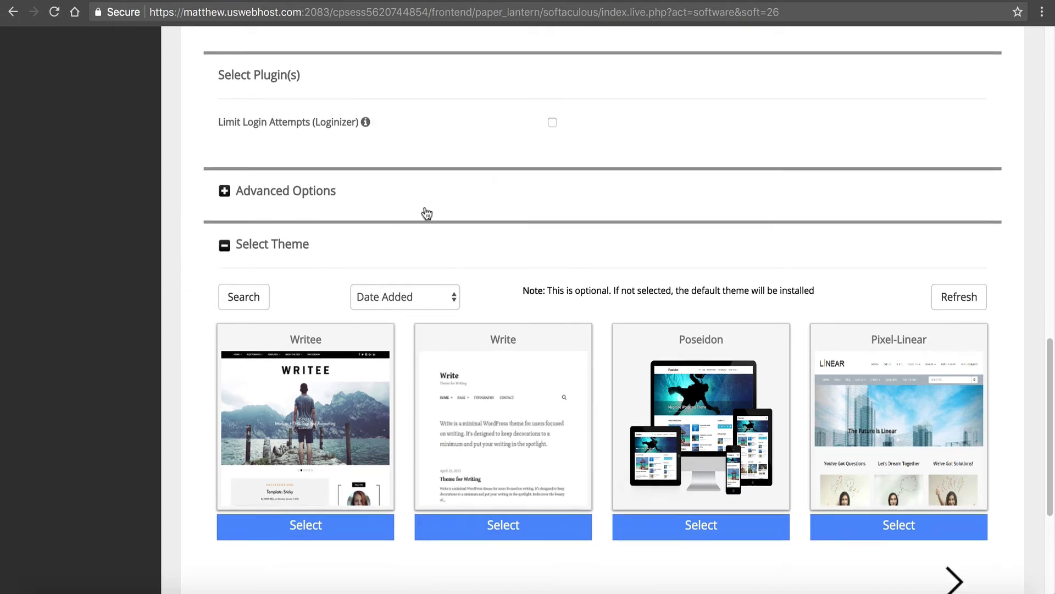
scroll(500, 170, down, 2)
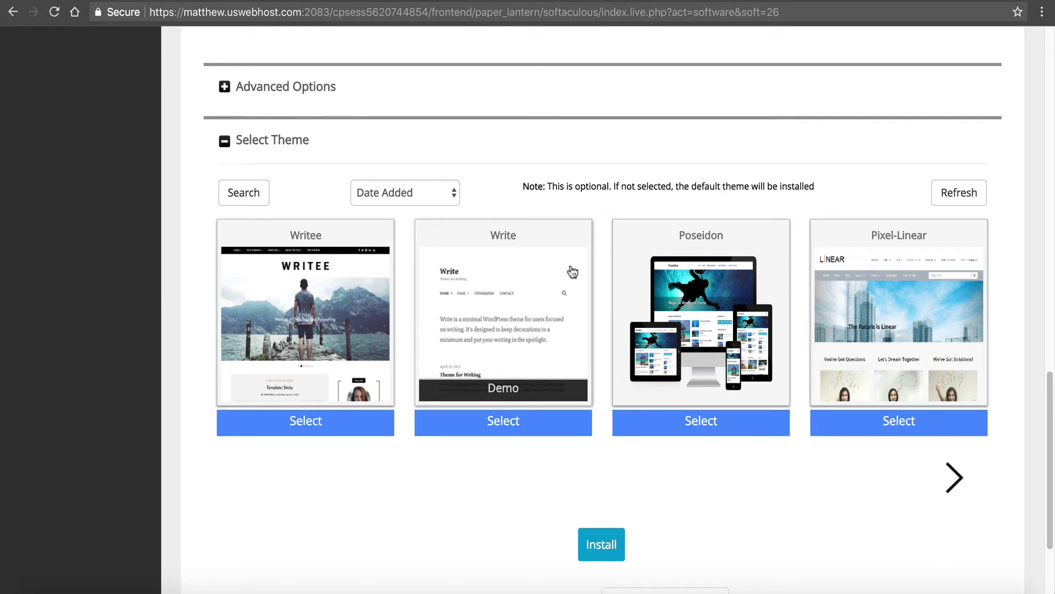
click(952, 478)
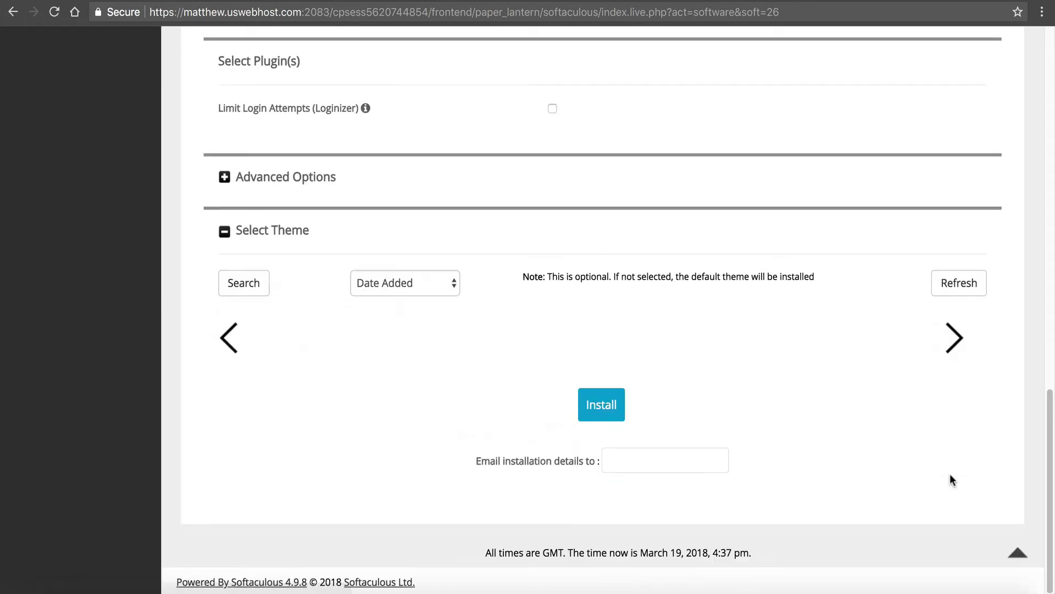
click(953, 476)
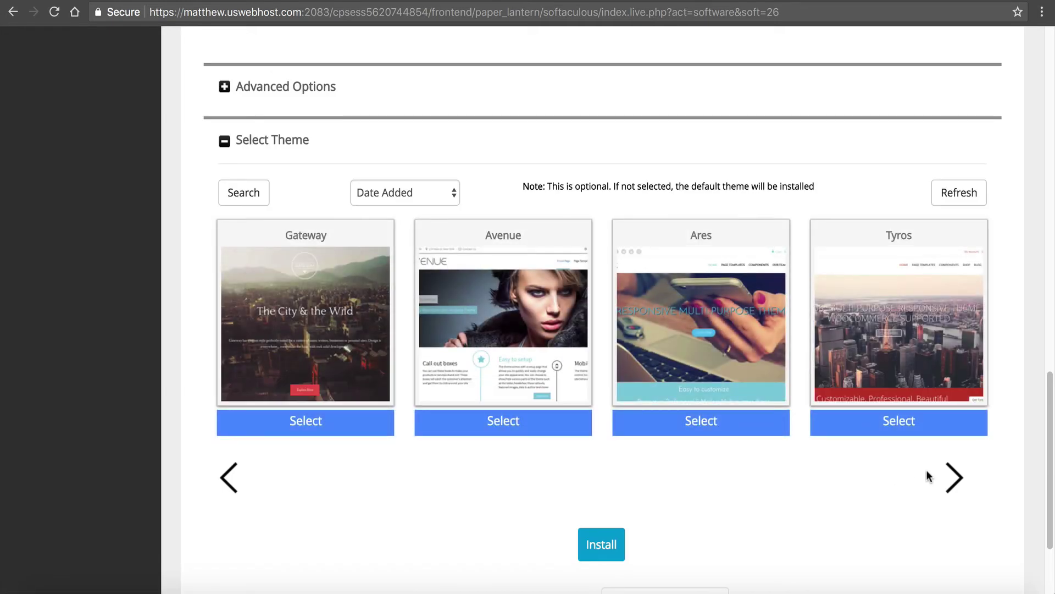
click(955, 480)
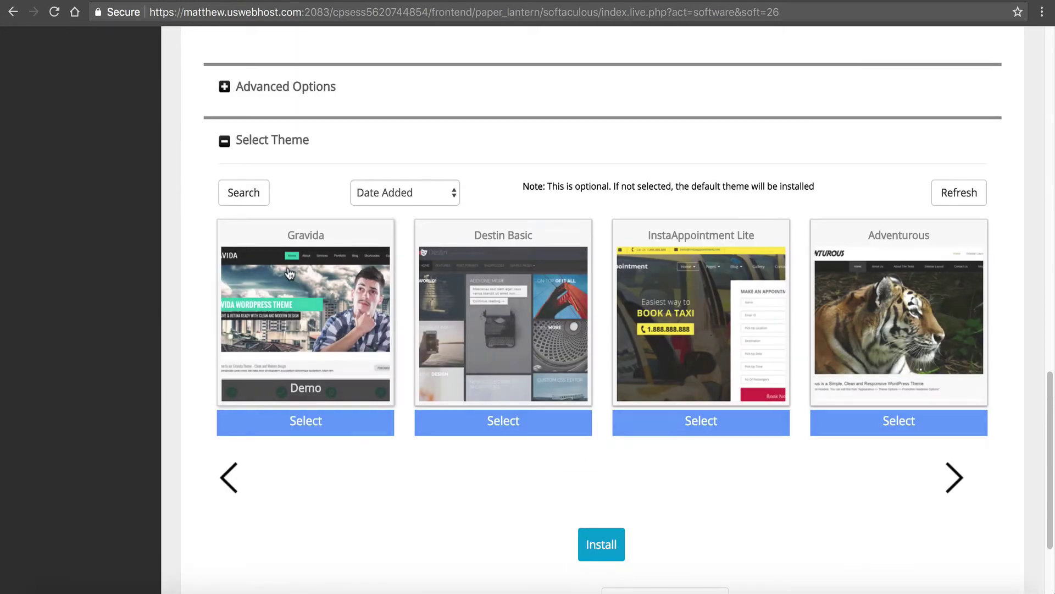
click(229, 188)
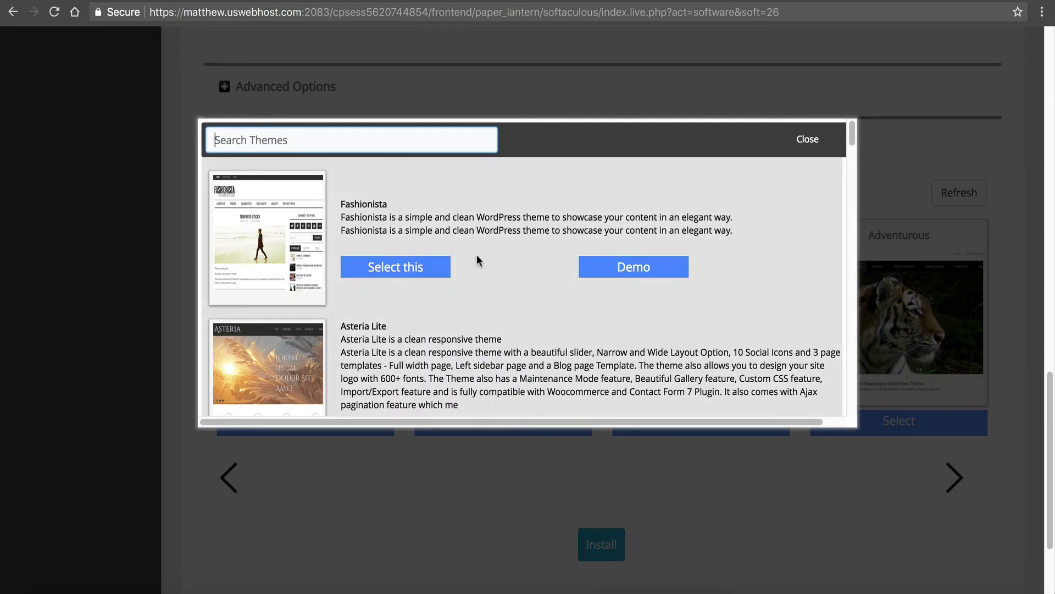
scroll(462, 253, down, 3)
scroll(440, 263, down, 5)
scroll(632, 255, up, 10)
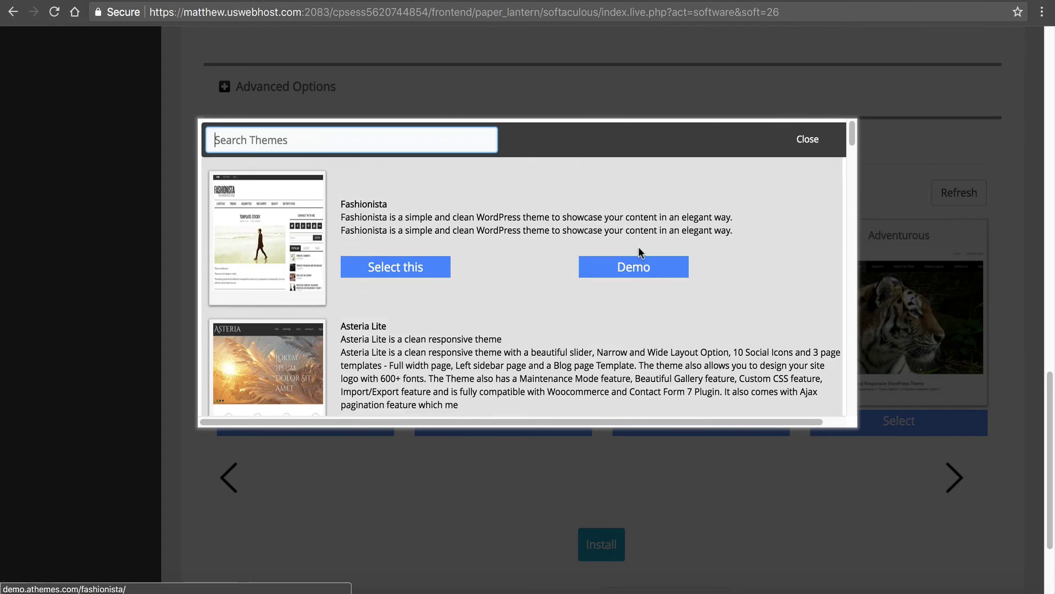
click(806, 138)
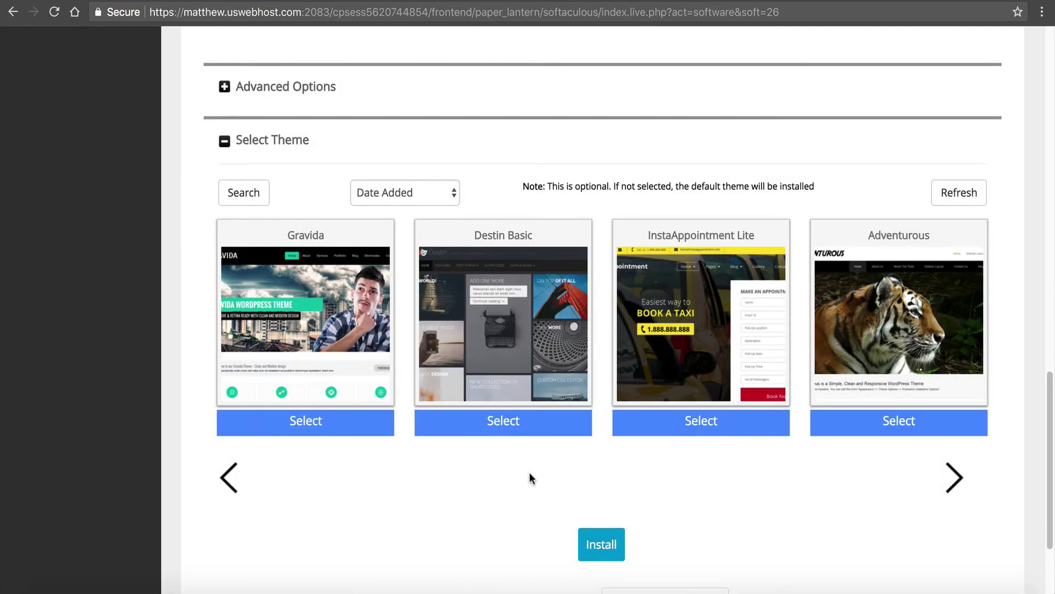
click(601, 545)
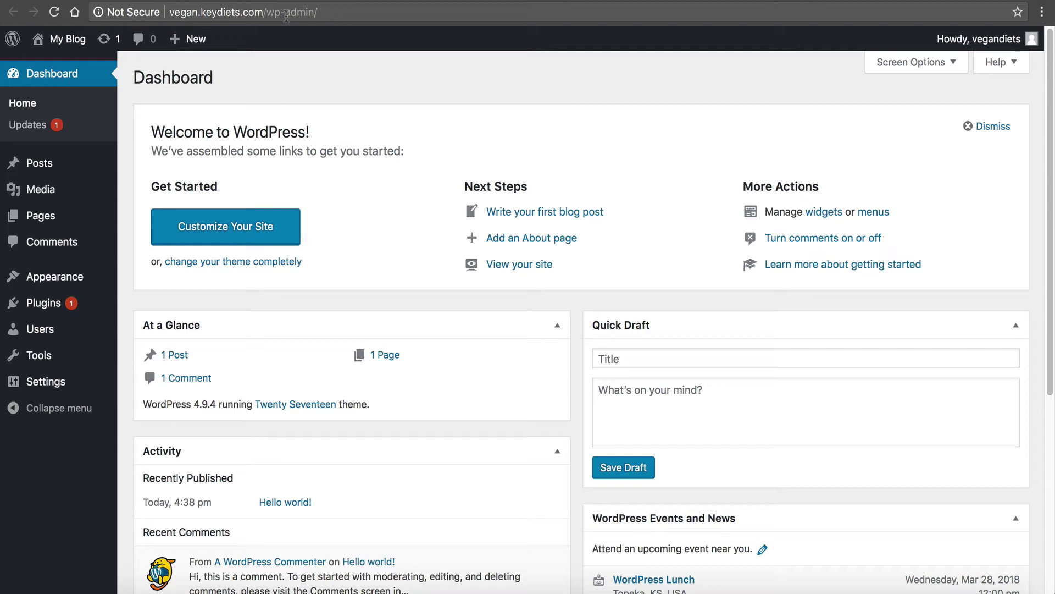
- Update all plugins from the WordPress Updates page
click(22, 126)
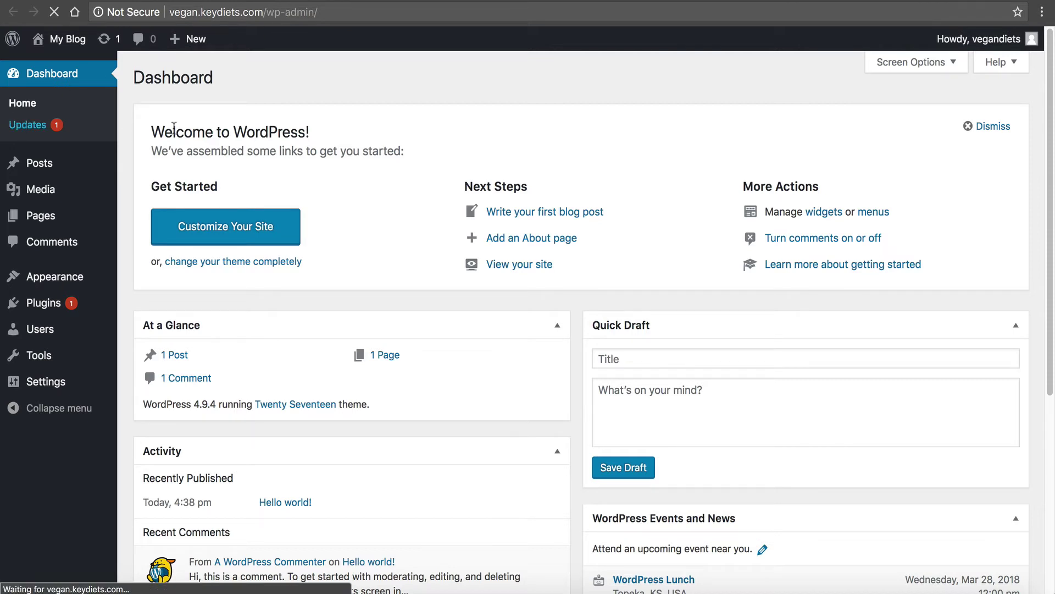
click(147, 347)
click(165, 312)
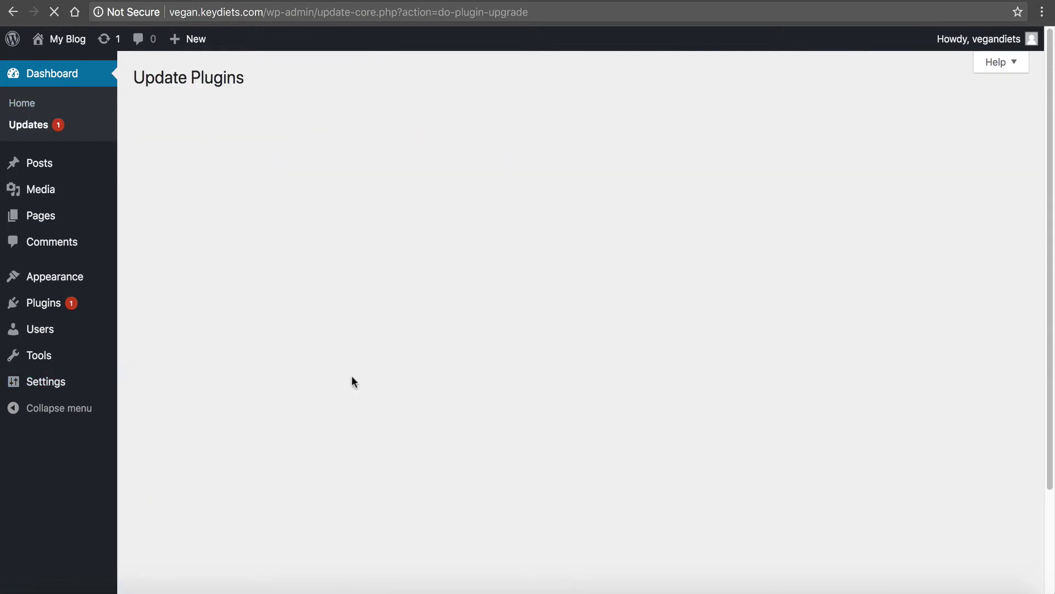
mouse_move(55, 187)
click(299, 230)
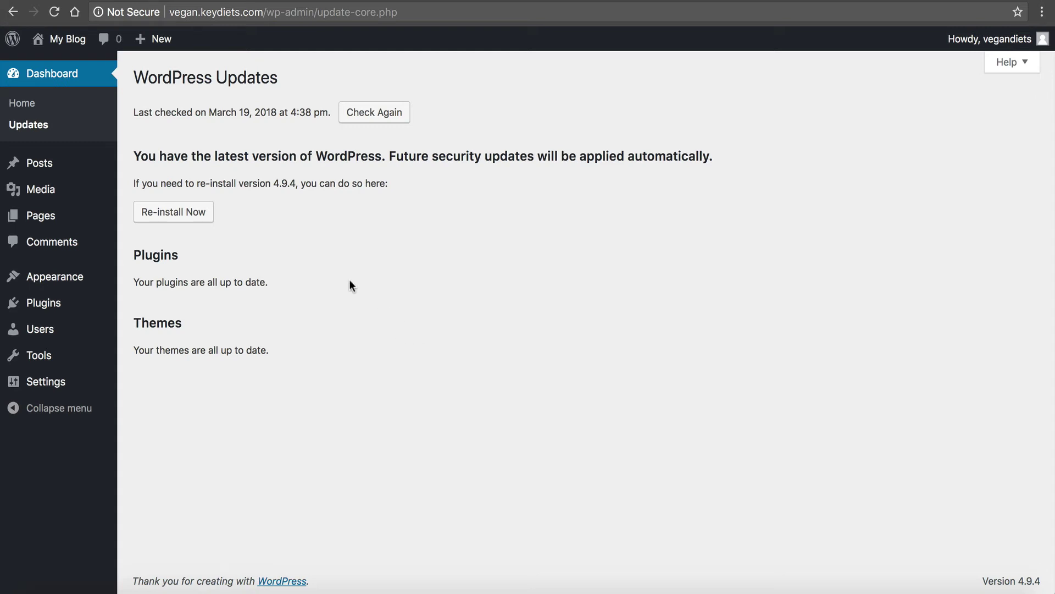
- Visit the new vegan site's front page, then open the All Posts list
click(26, 104)
mouse_move(60, 40)
click(53, 67)
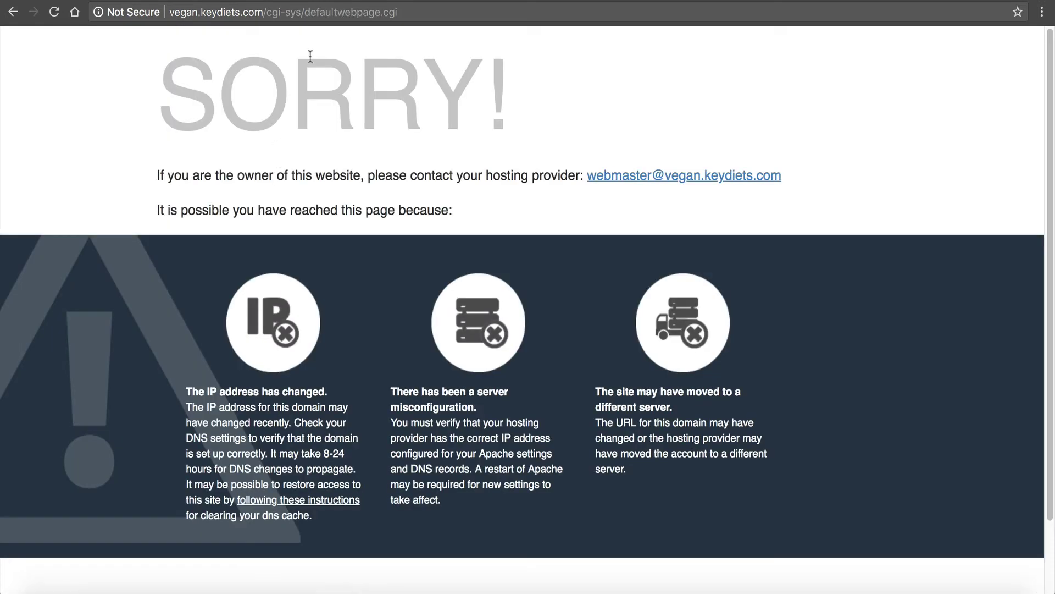
click(15, 12)
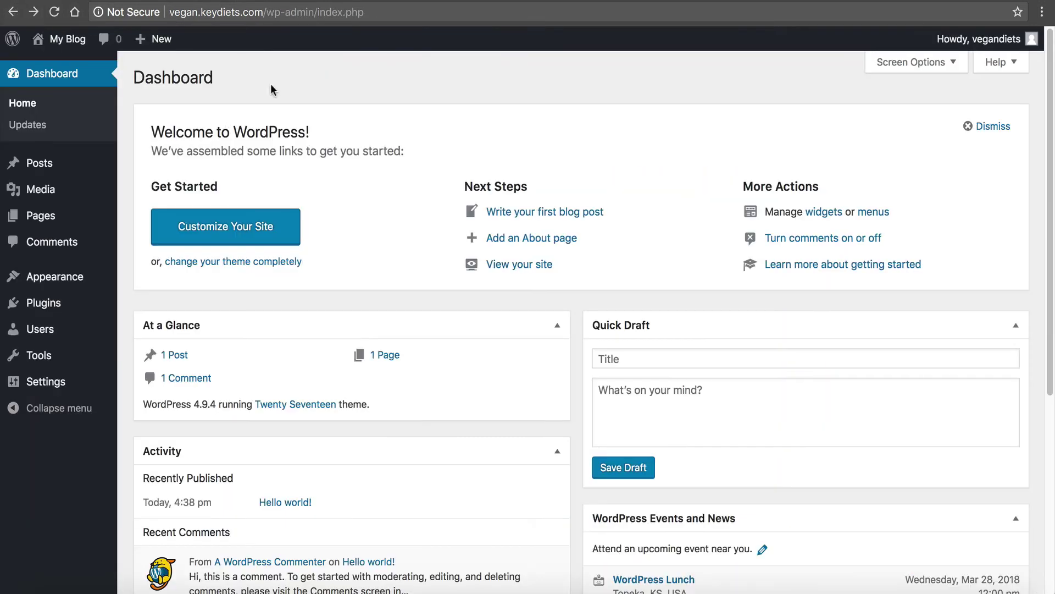
mouse_move(40, 163)
click(164, 171)
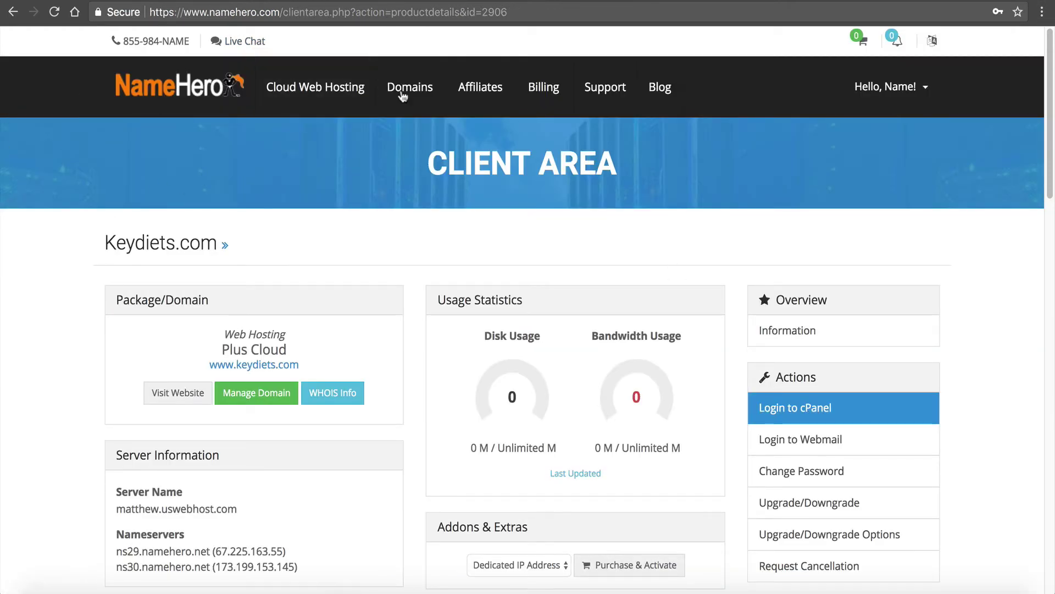
- Log into cPanel and delete the vegan.keydiets.com subdomain from the Subdomains page
click(785, 406)
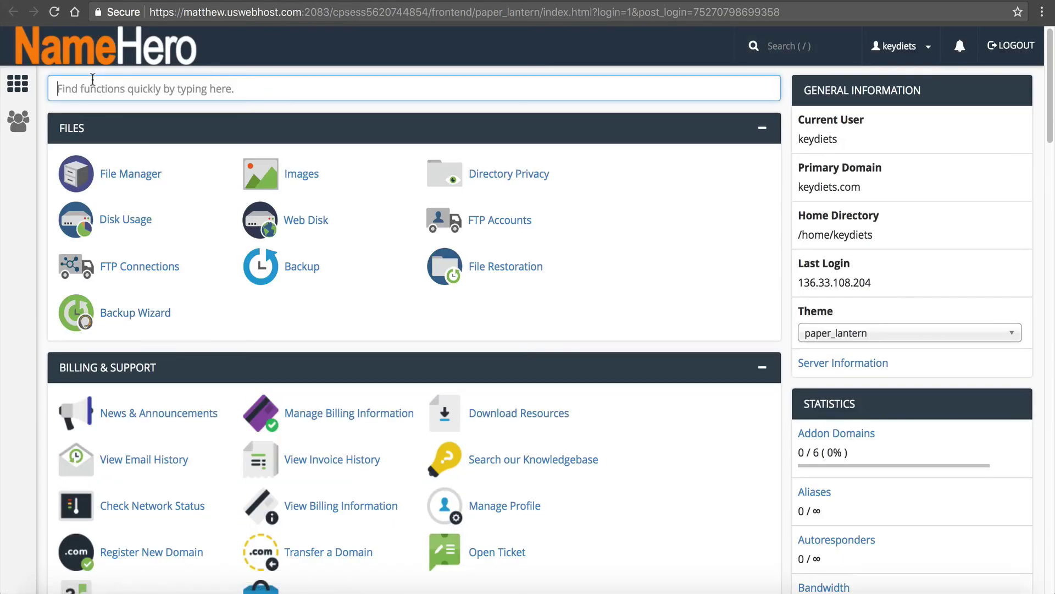
text(sub)
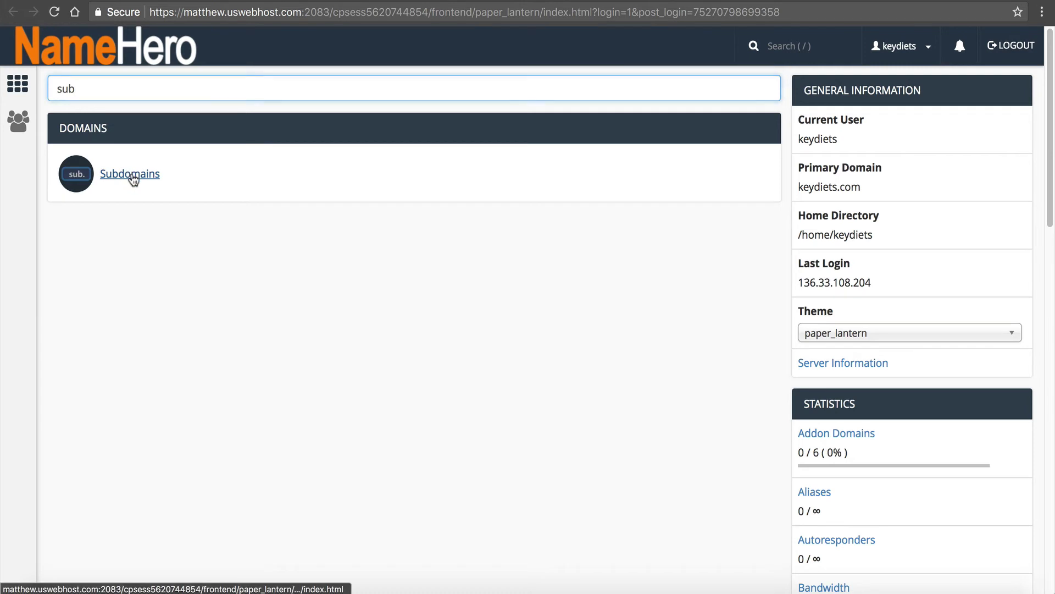
click(133, 175)
scroll(188, 299, down, 1)
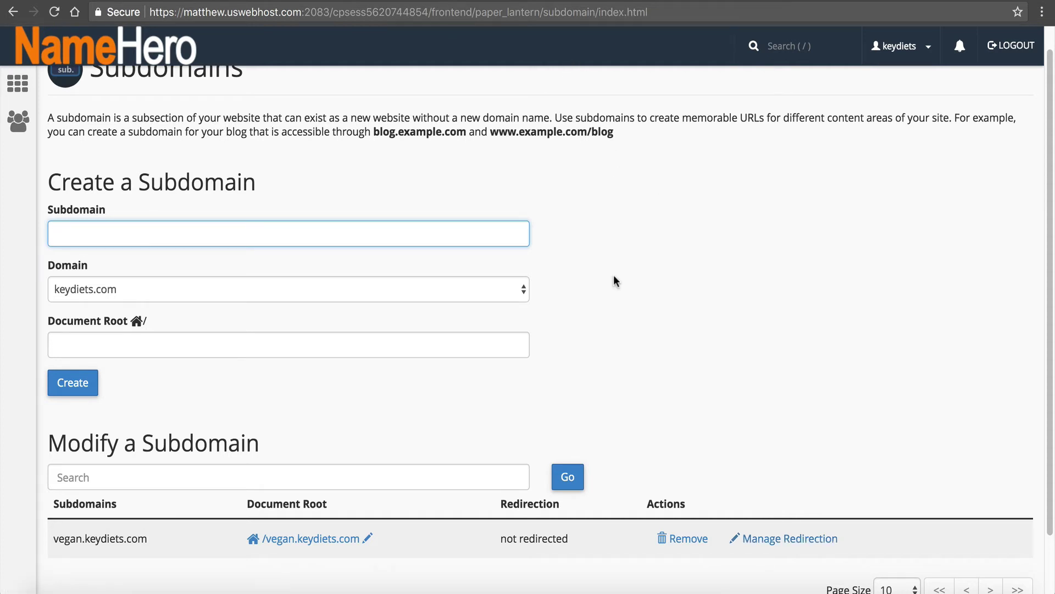
click(685, 538)
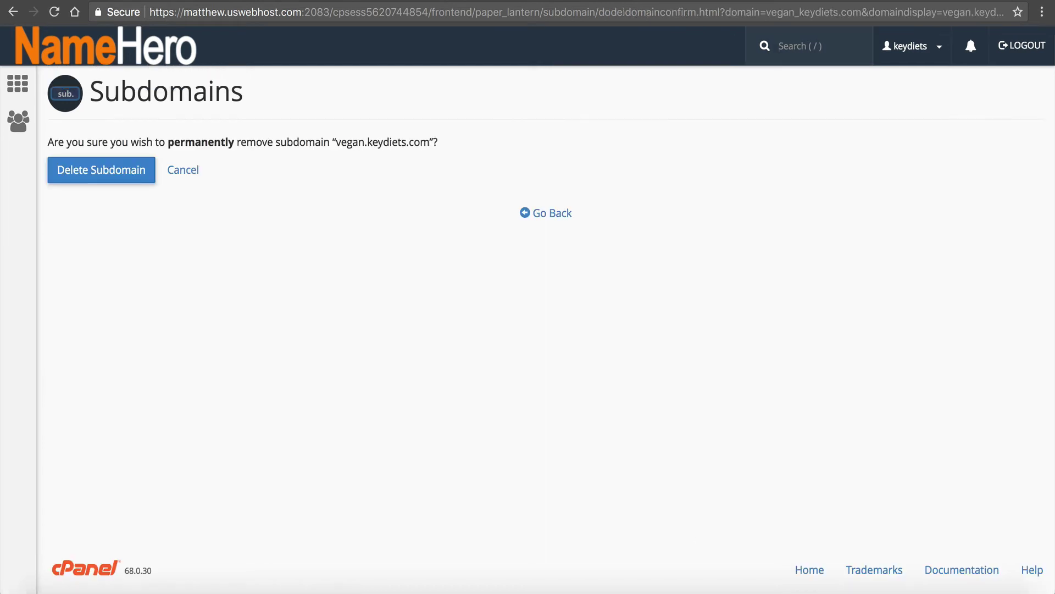
click(95, 180)
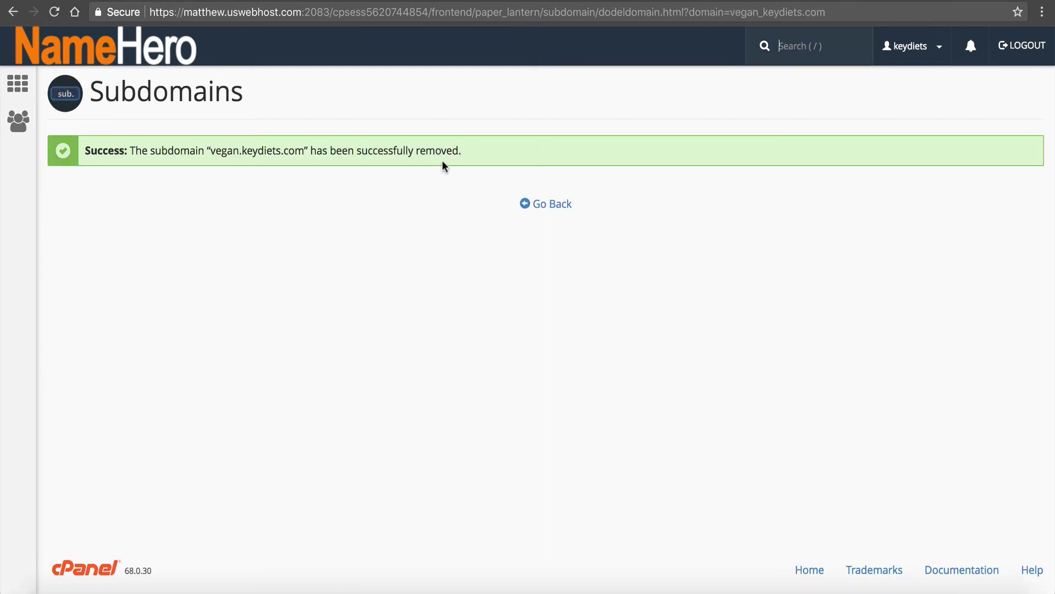
- Return to cPanel home and open the vegan.keydiets.com folder in File Manager
click(542, 204)
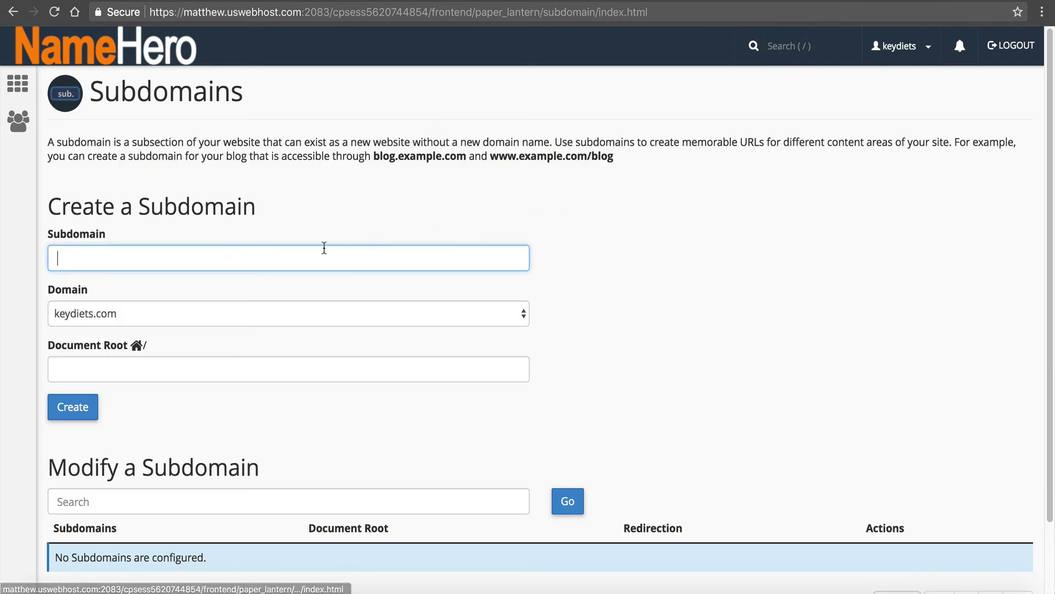
scroll(324, 248, down, 3)
click(97, 54)
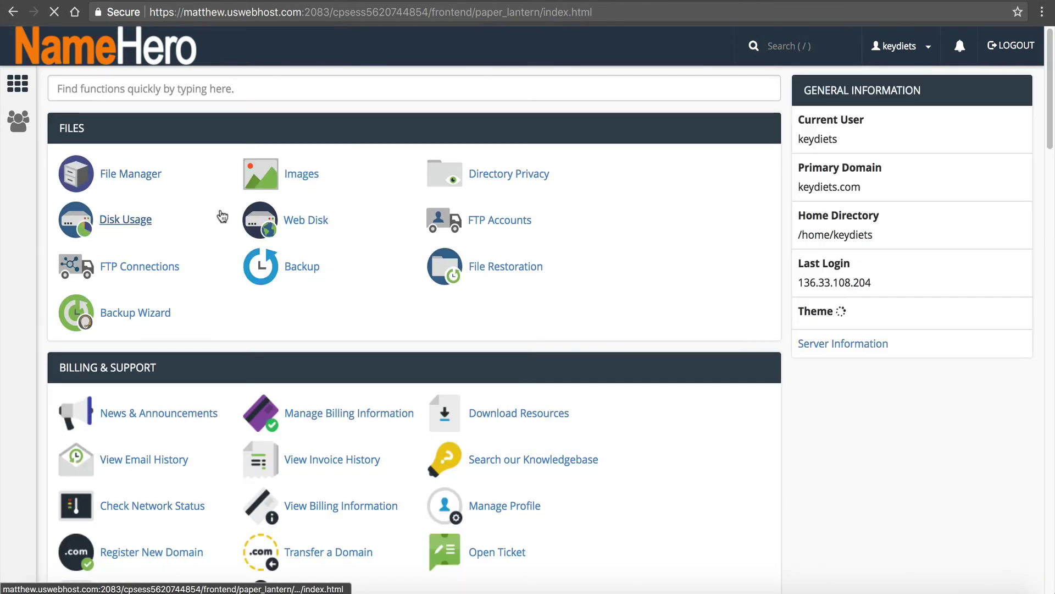
click(159, 181)
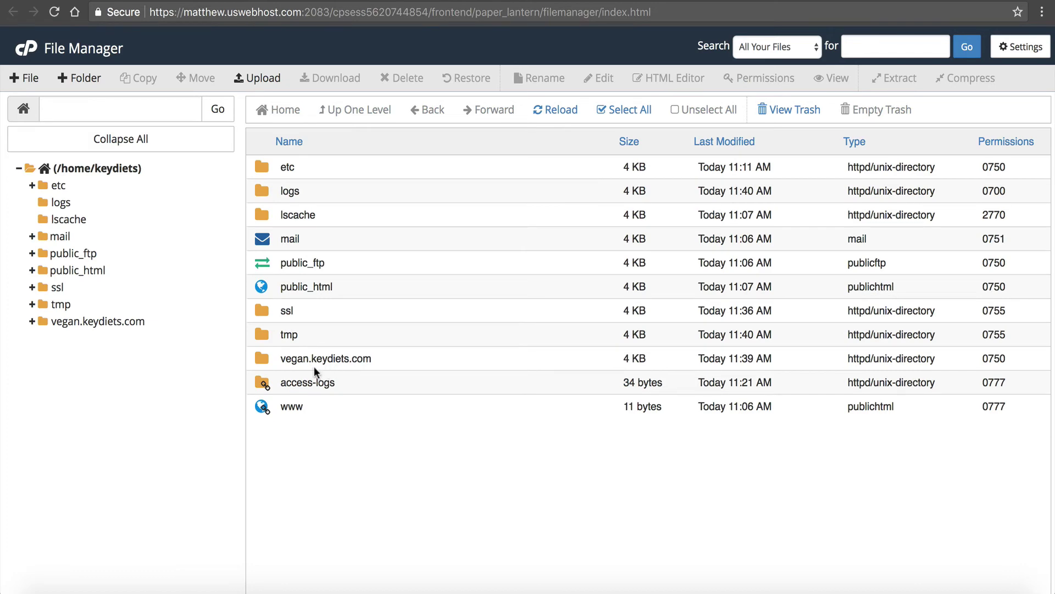
double_click(262, 358)
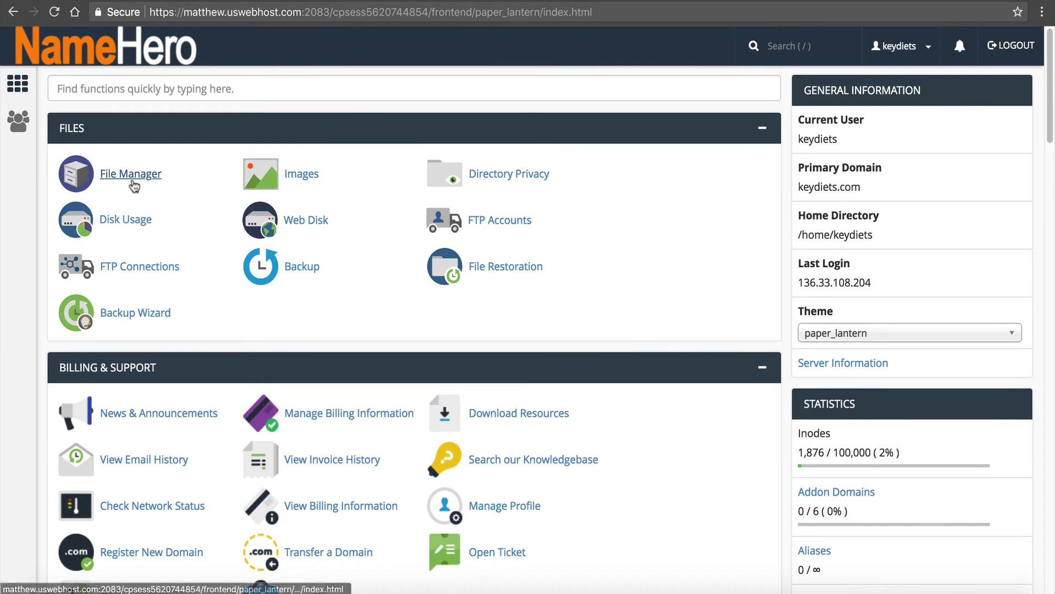
- Remove the vegan.keydiets.com WordPress installation in Softaculous, including its files and database
scroll(134, 181, down, 10)
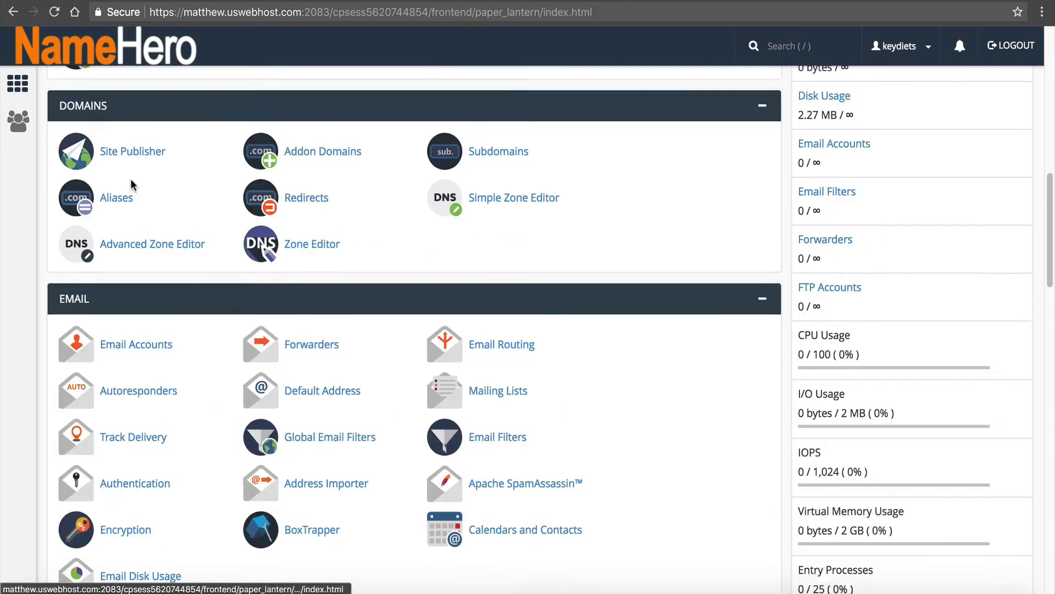
scroll(133, 187, down, 15)
click(90, 230)
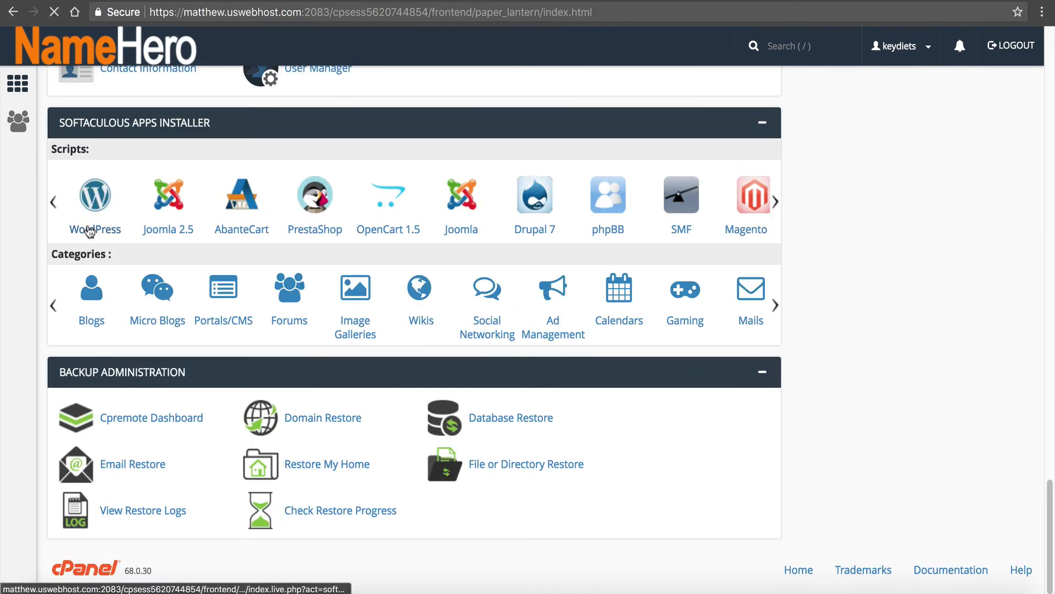
scroll(494, 231, down, 5)
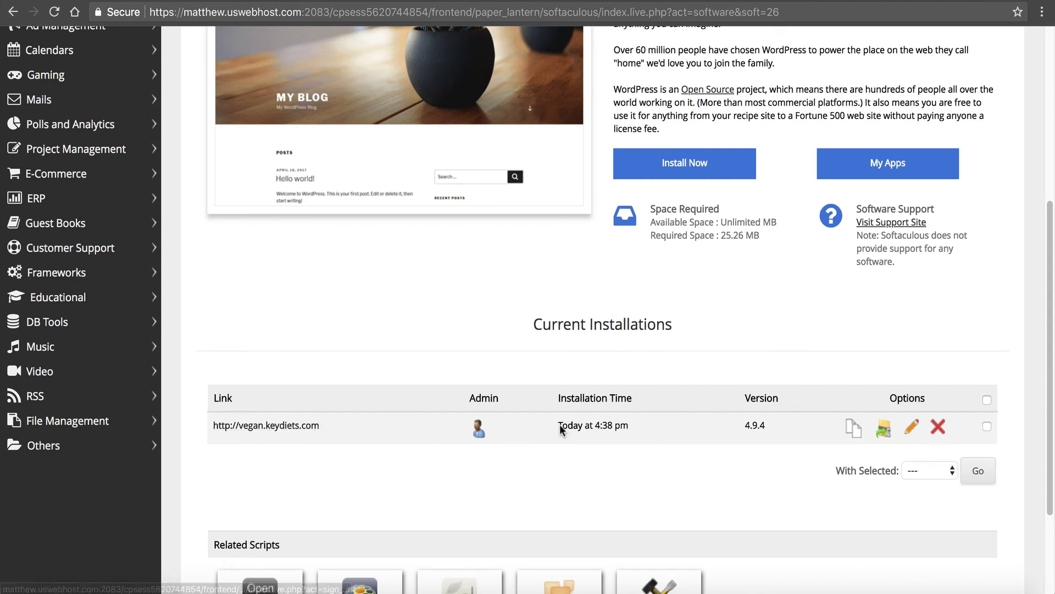
click(937, 427)
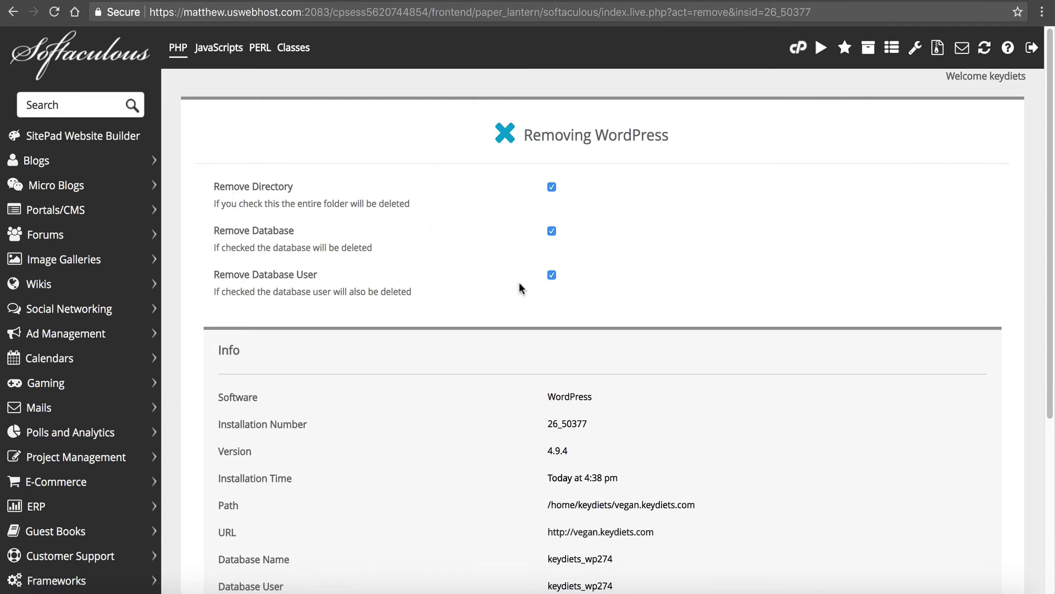
scroll(410, 335, down, 5)
click(550, 427)
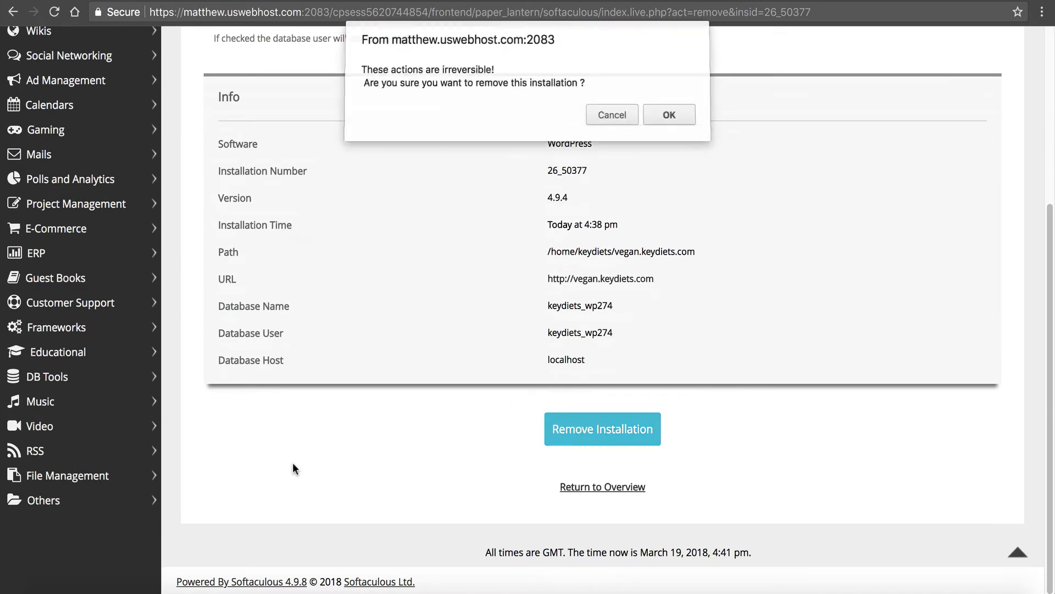
click(662, 117)
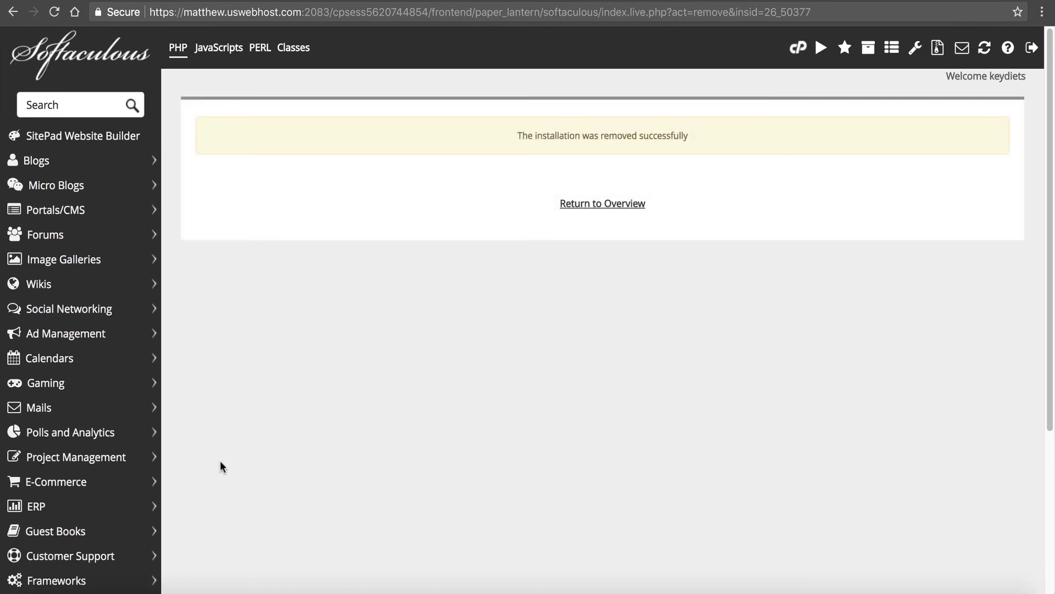
click(575, 204)
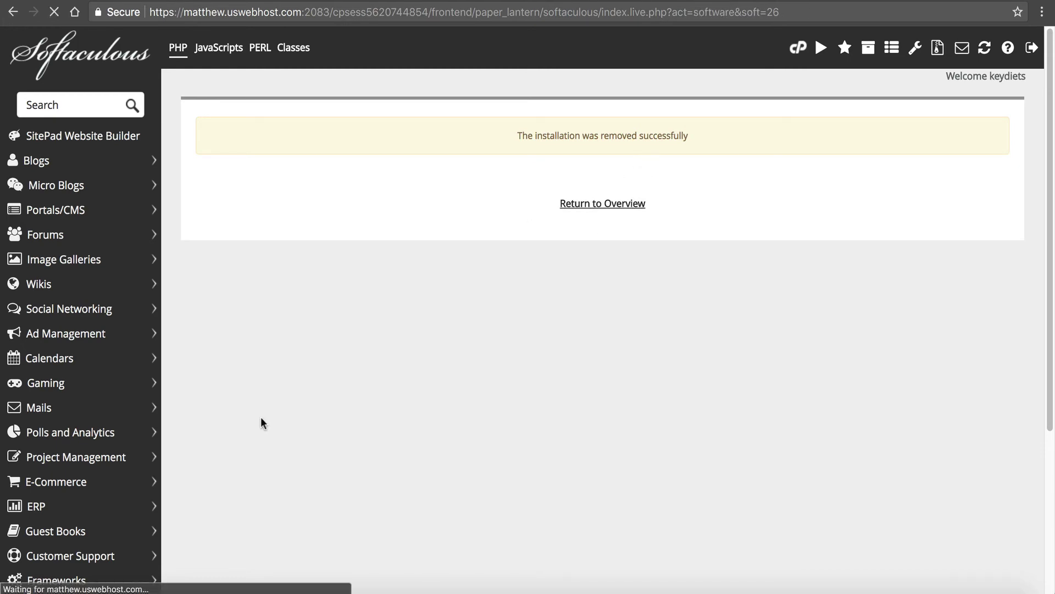
- Move up from the vegan.keydiets.com folder to the home directory in File Manager
scroll(393, 350, down, 5)
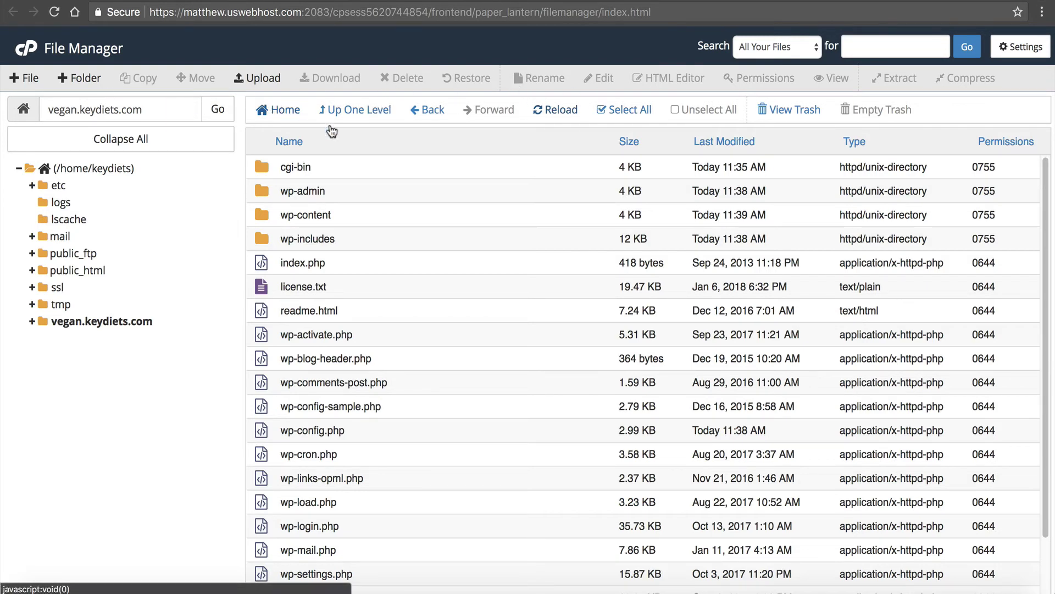
click(351, 112)
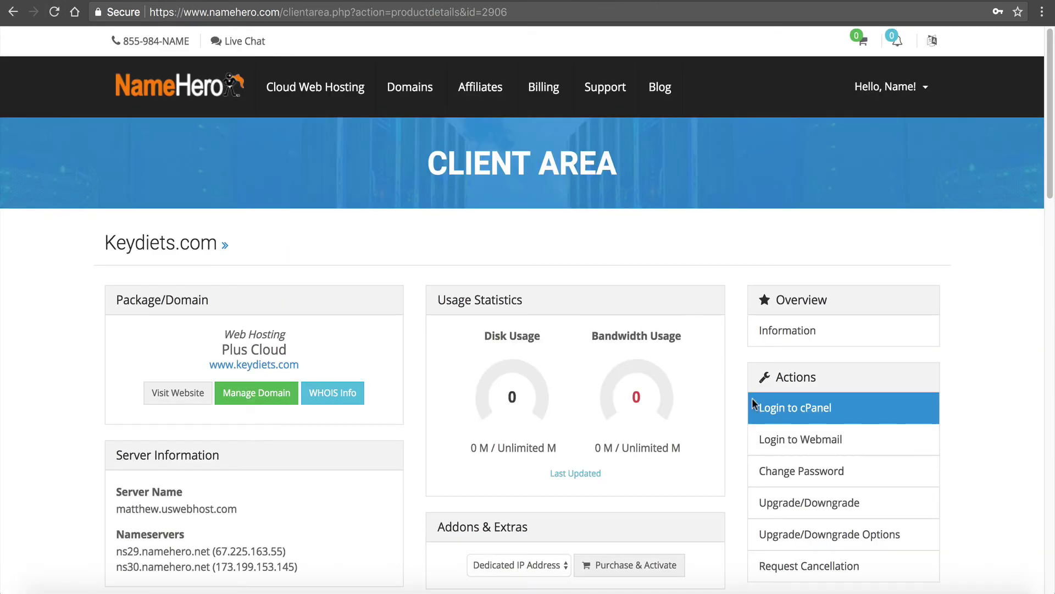
- Log into cPanel and create the vegans.keydiets.com subdomain
click(756, 404)
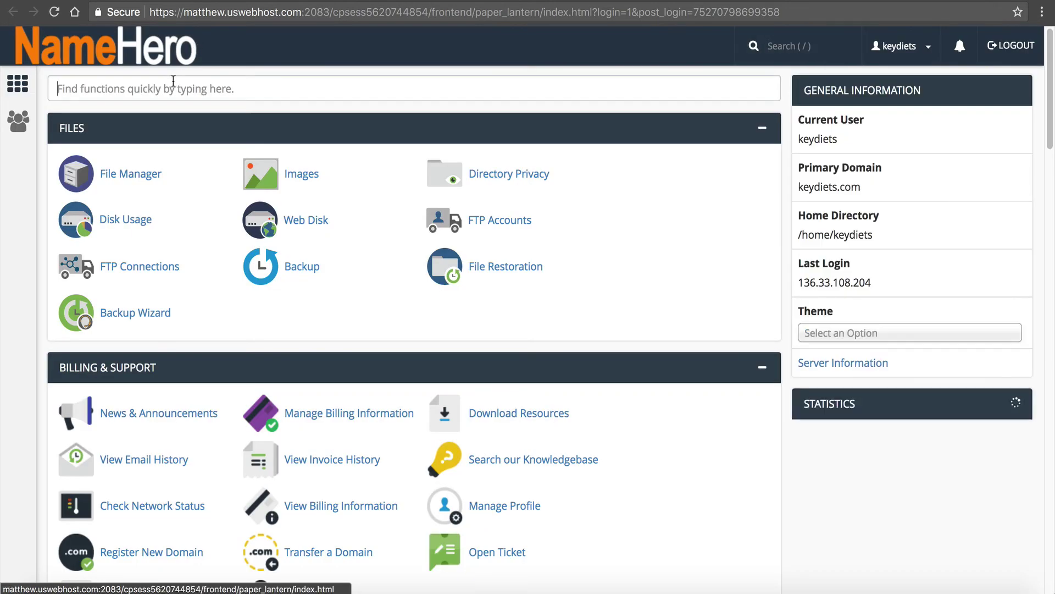
text(sub)
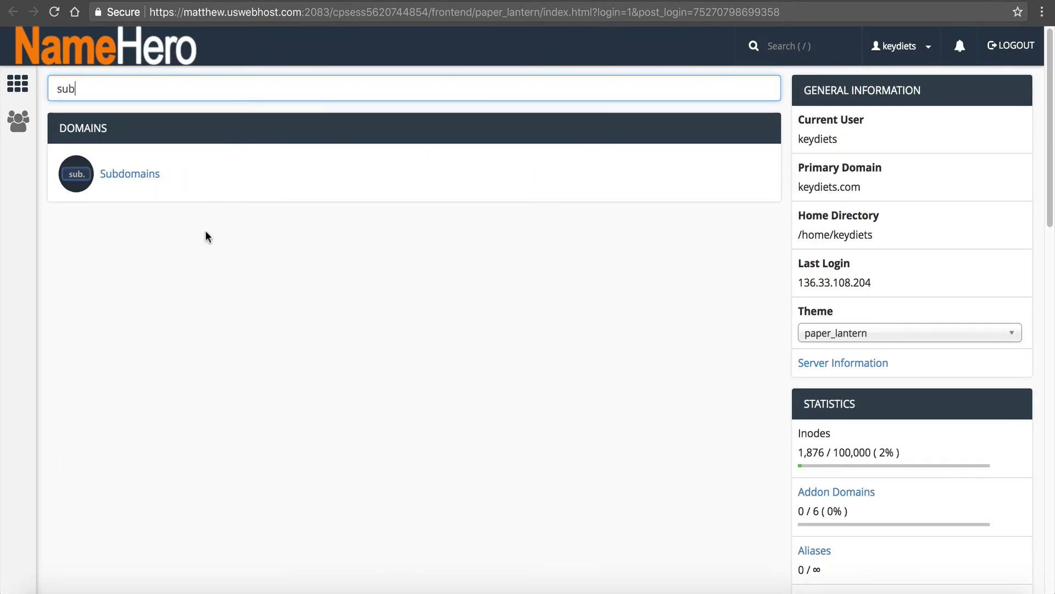
click(160, 173)
click(157, 253)
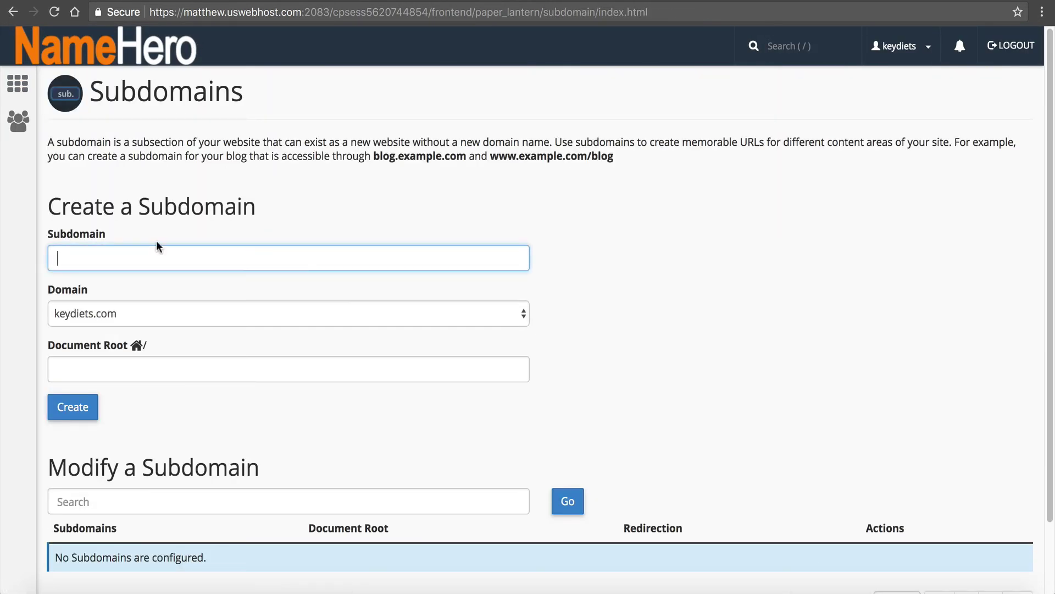
text(vegans)
click(142, 408)
click(74, 406)
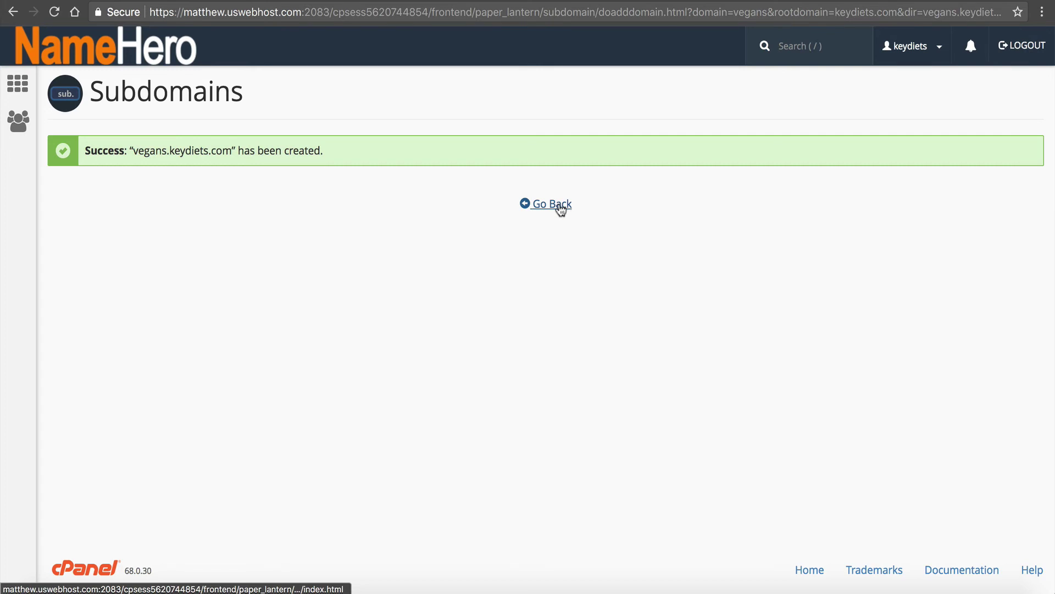
- Permanently delete the vegans.keydiets.com subdomain from the Subdomains page
click(556, 205)
click(160, 54)
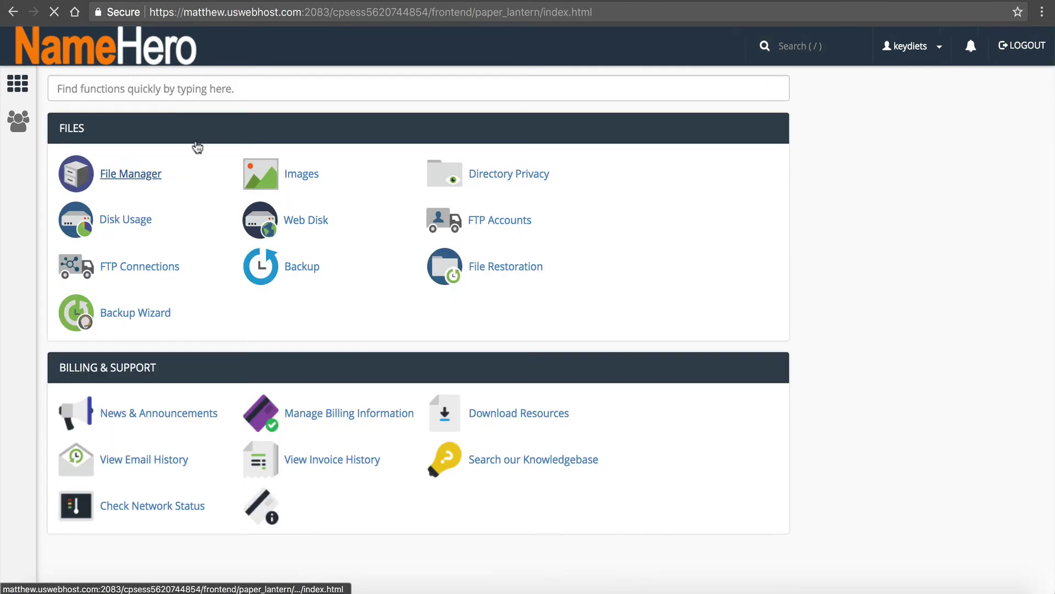
text(sub)
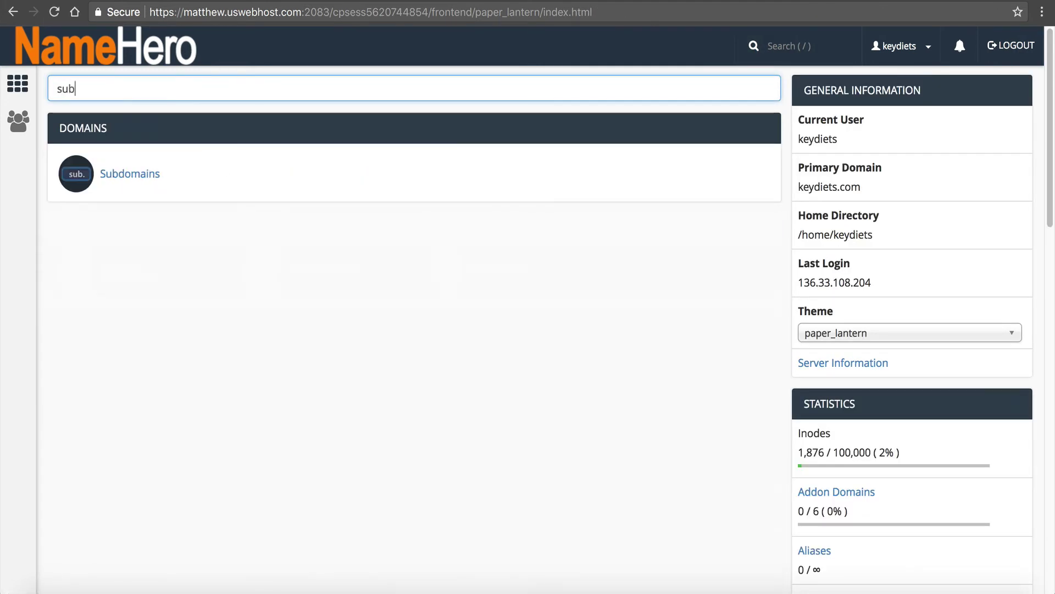
click(132, 174)
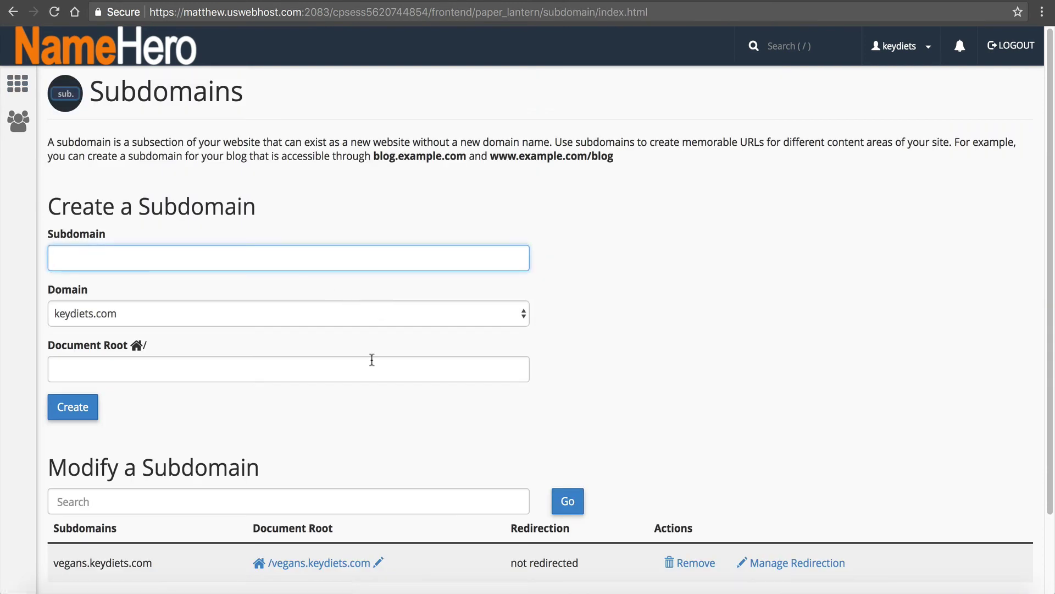
click(682, 559)
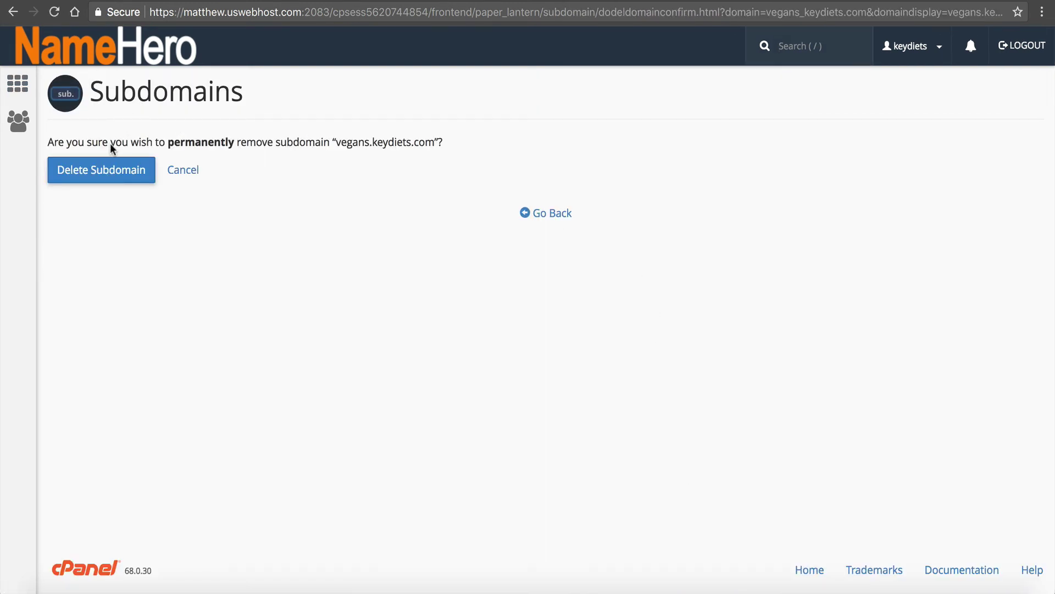
click(87, 171)
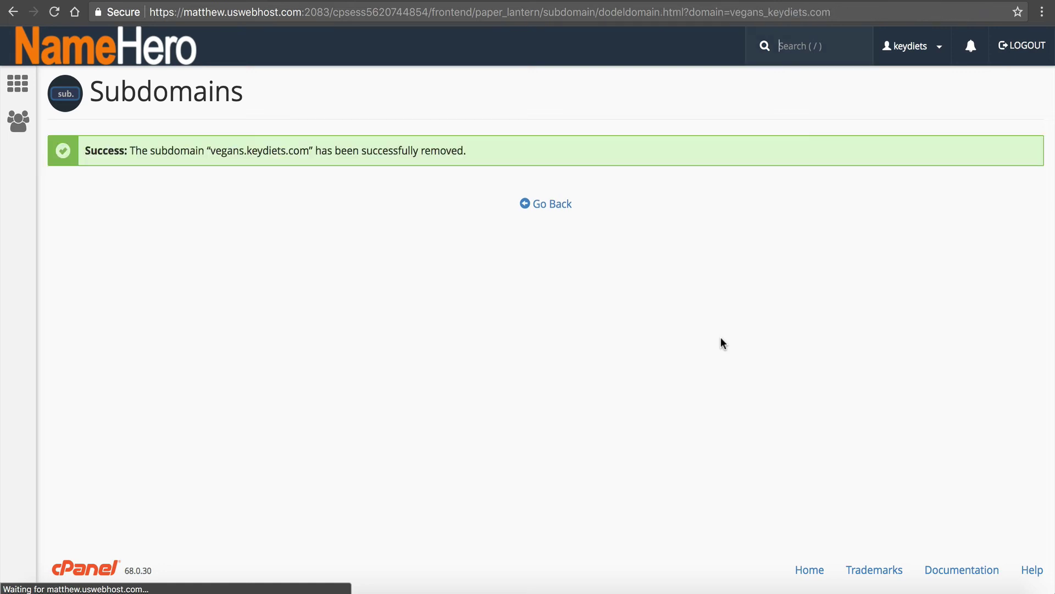
click(548, 203)
- In File Manager, delete the vegans.keydiets.com folder permanently, skipping the trash
click(170, 58)
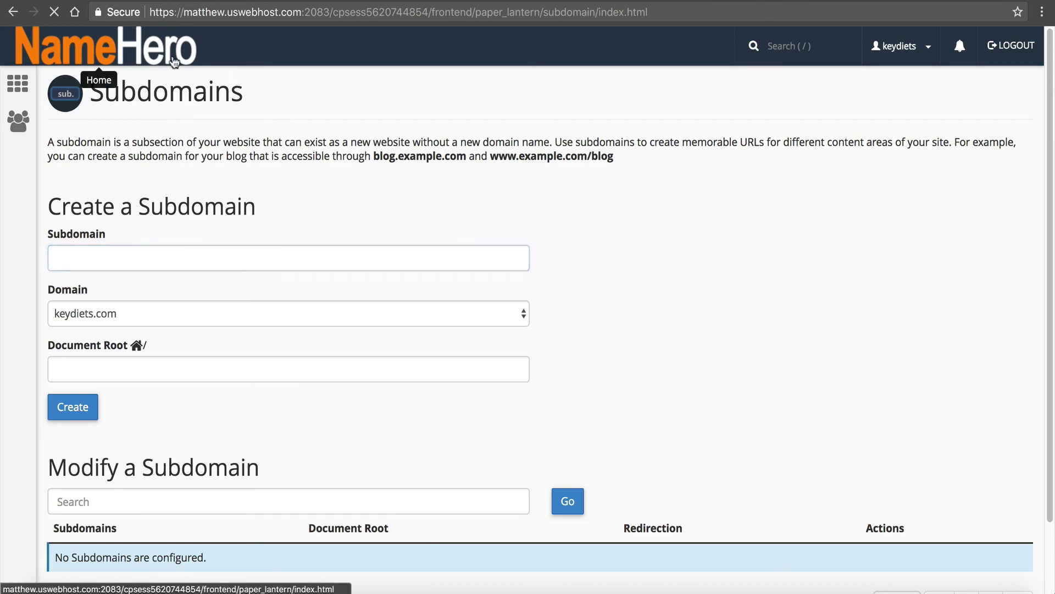
click(116, 176)
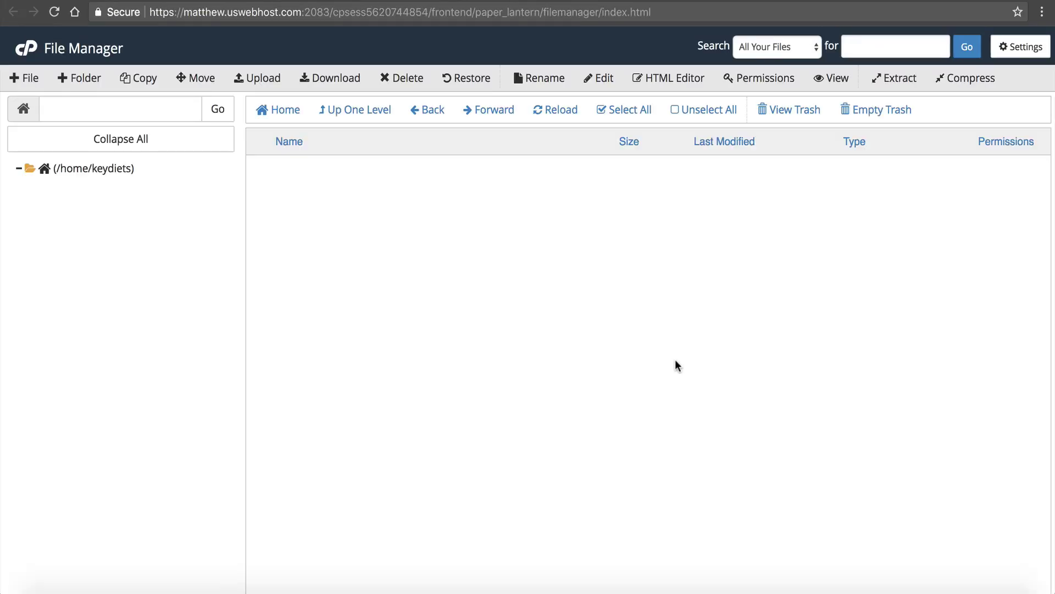
click(340, 352)
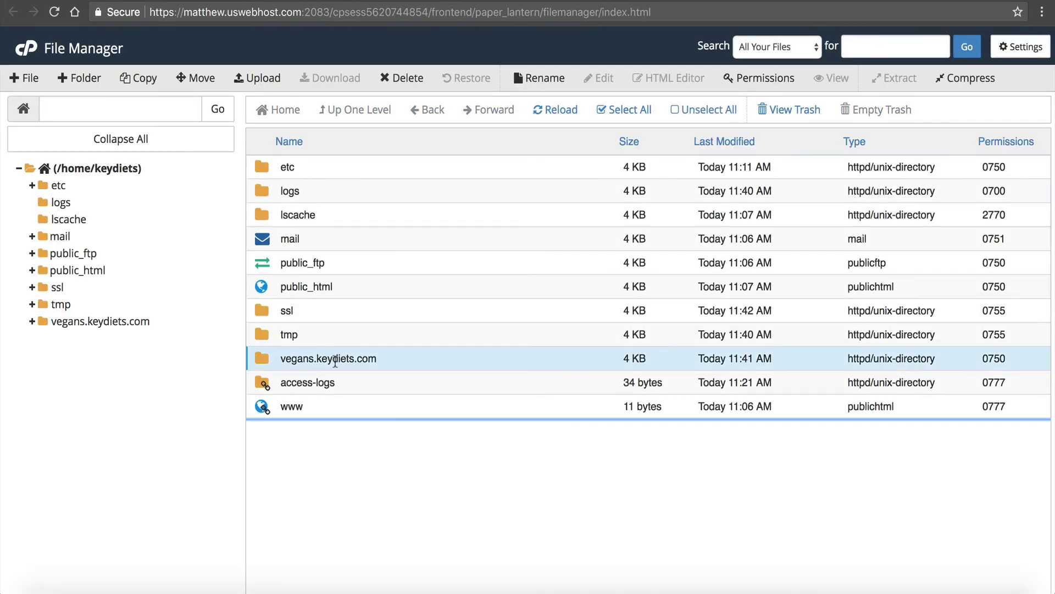
double_click(284, 359)
key(Return)
click(286, 356)
click(411, 77)
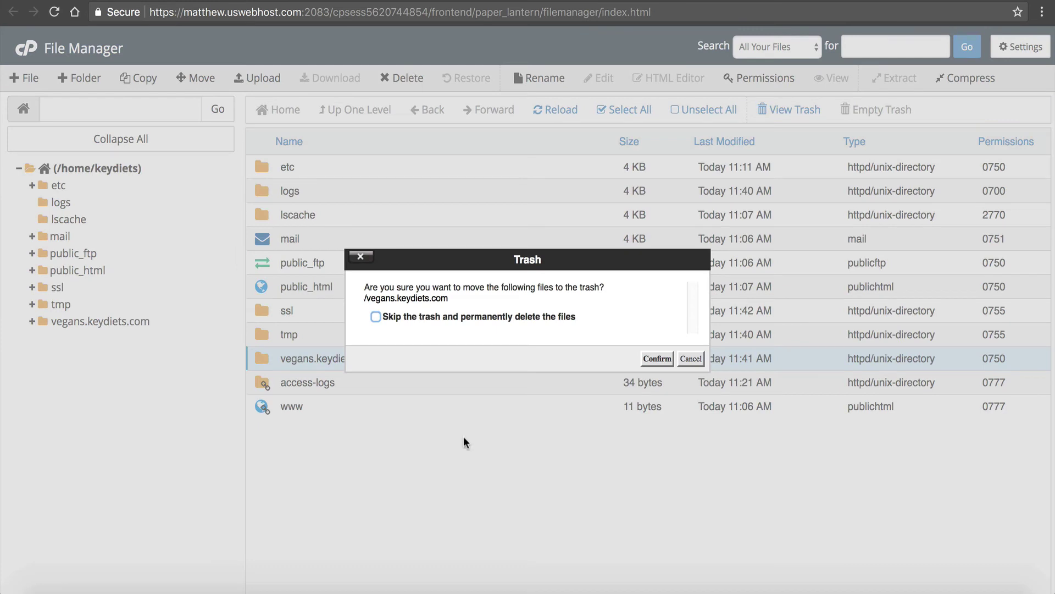
click(395, 317)
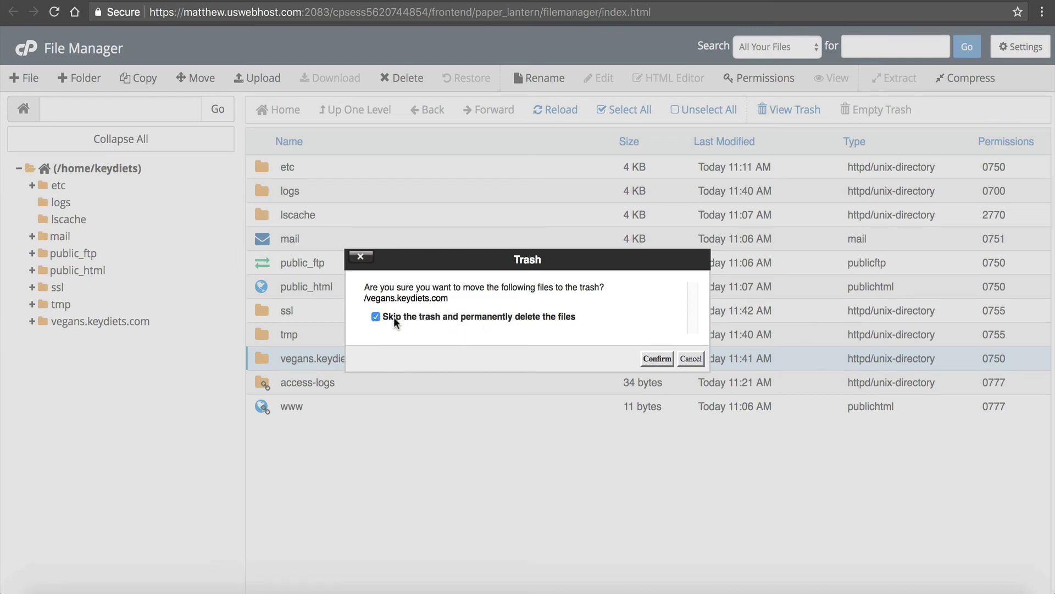
click(657, 358)
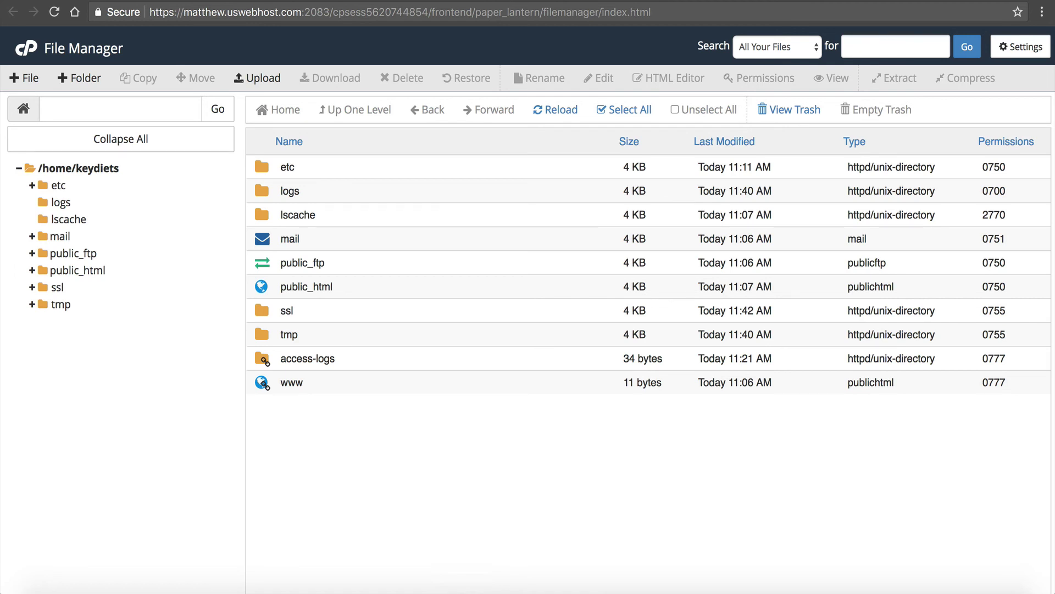
- Find Subdomains via a 'sub' search and create the subdomain 'vegans' under keydiets.com
click(345, 4)
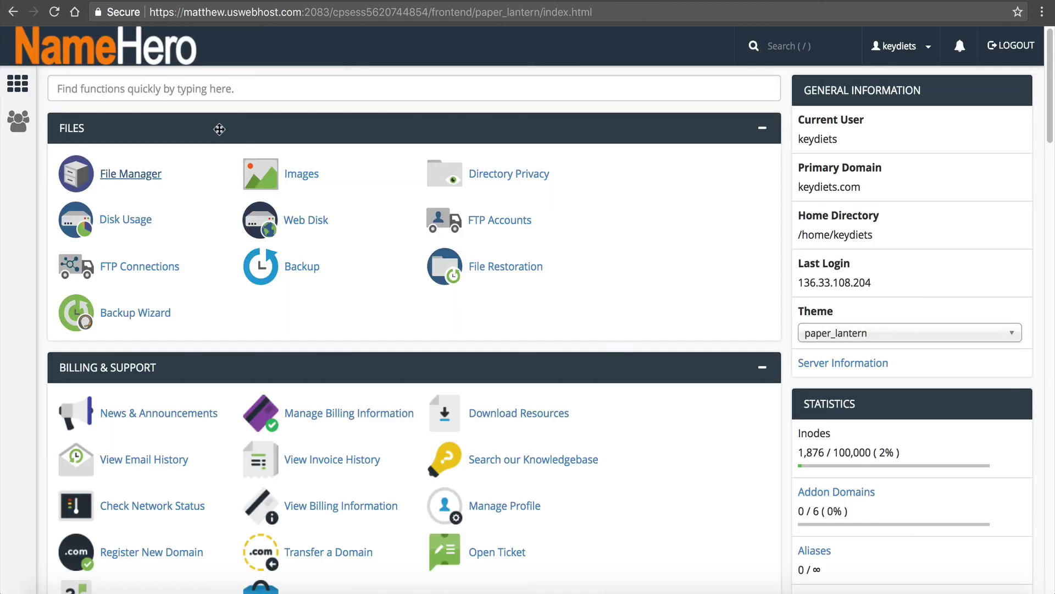
click(202, 98)
text(sub)
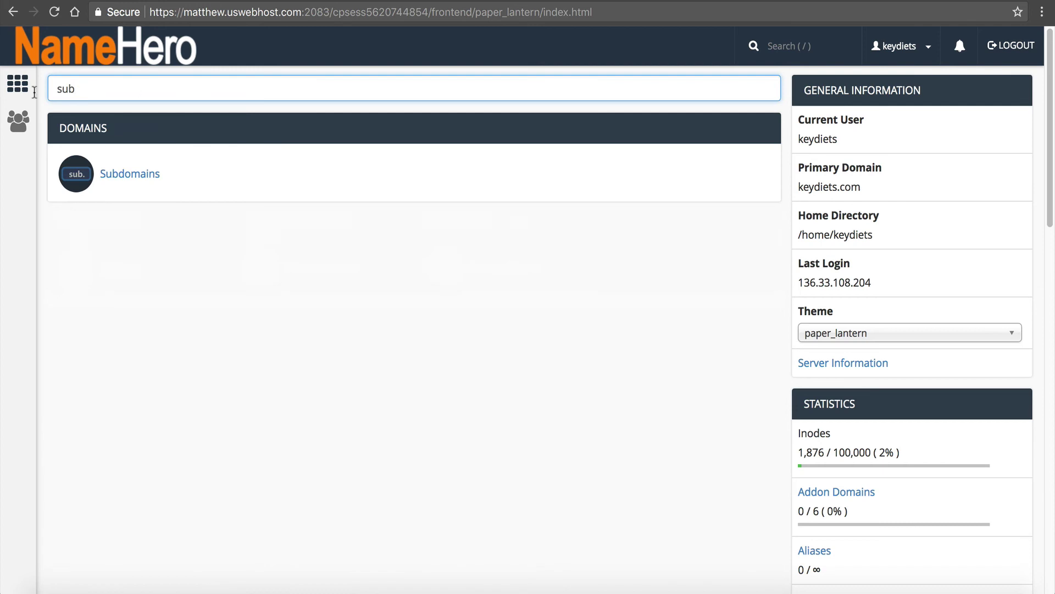
click(117, 174)
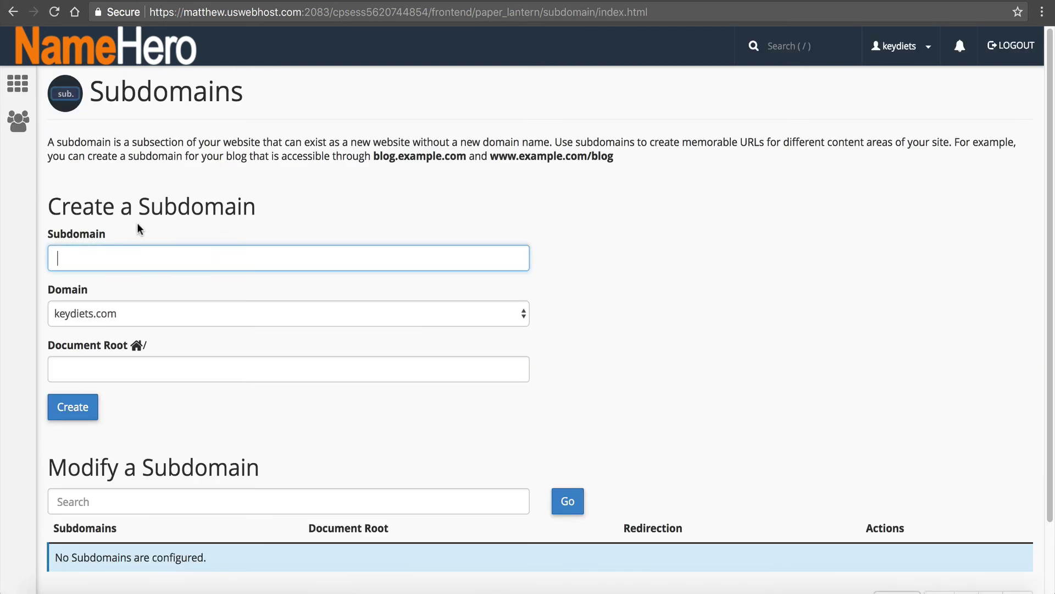
text(vegans)
click(75, 407)
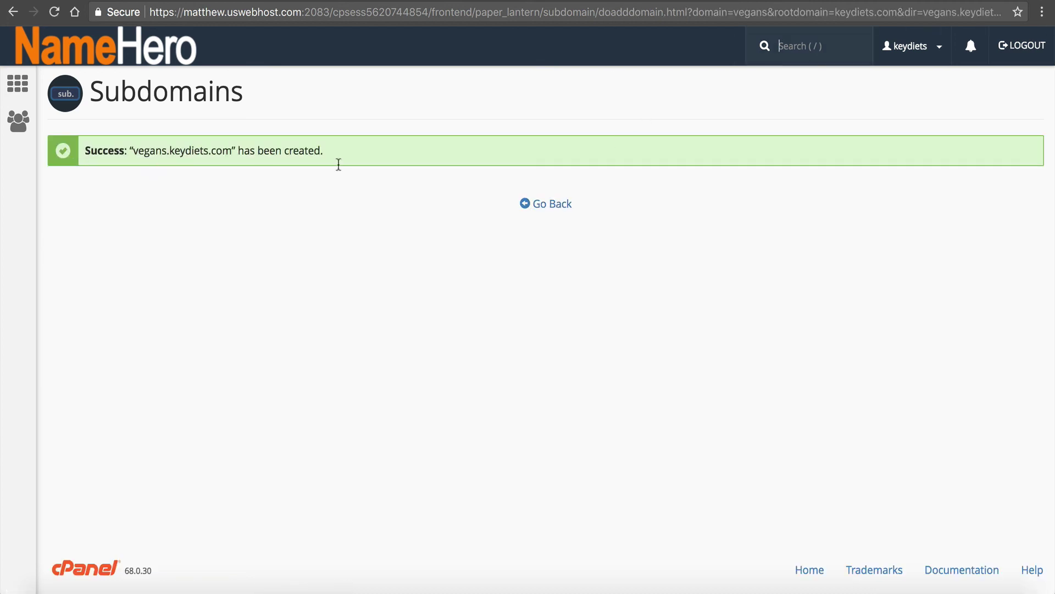
- Return to the cPanel dashboard and filter it for 'ssl' tools
drag(133, 152, 211, 153)
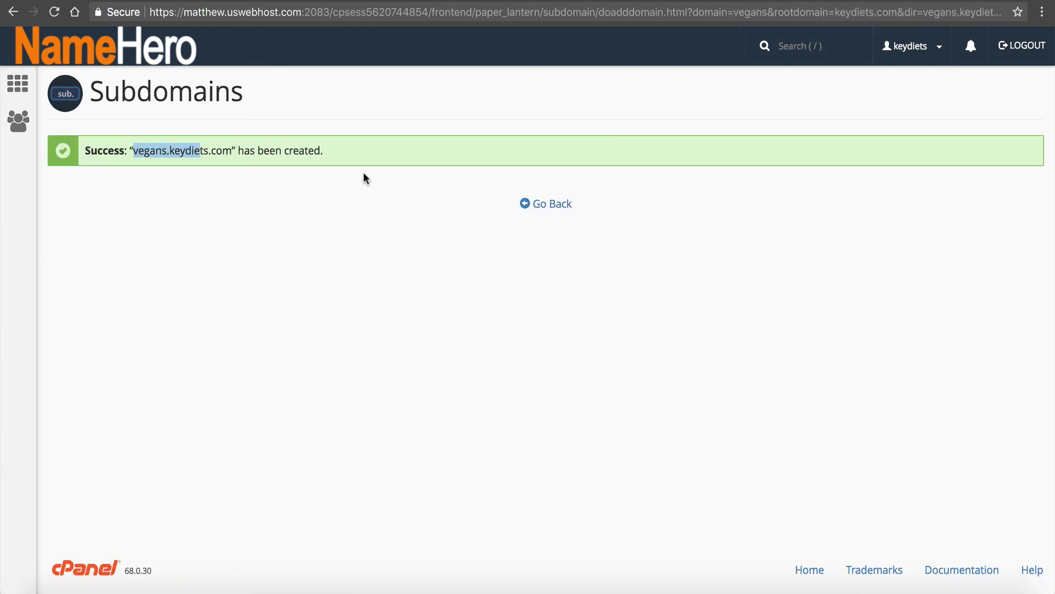
click(547, 204)
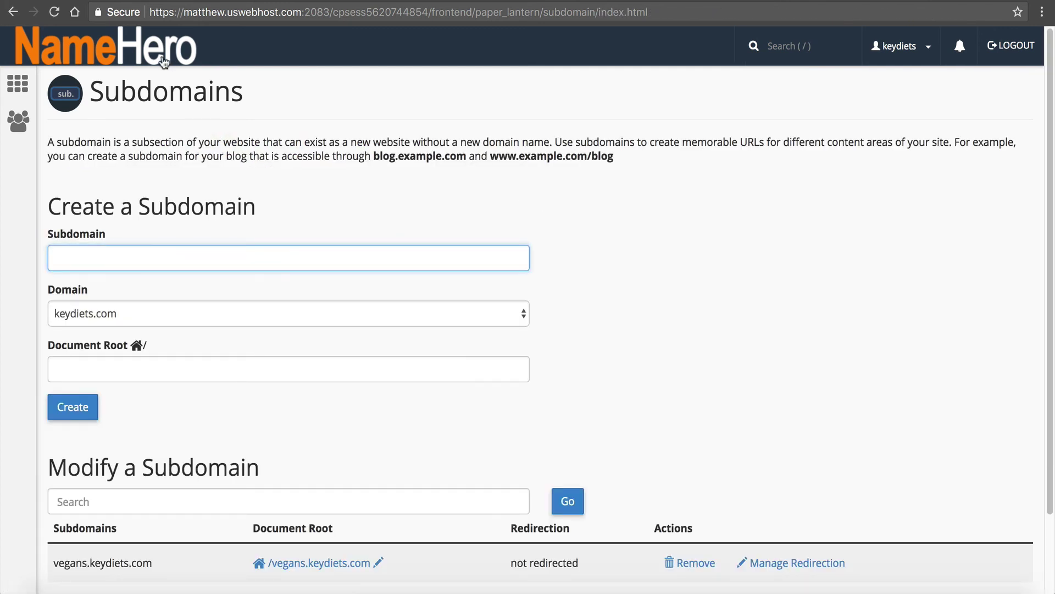
click(102, 57)
text(ssl)
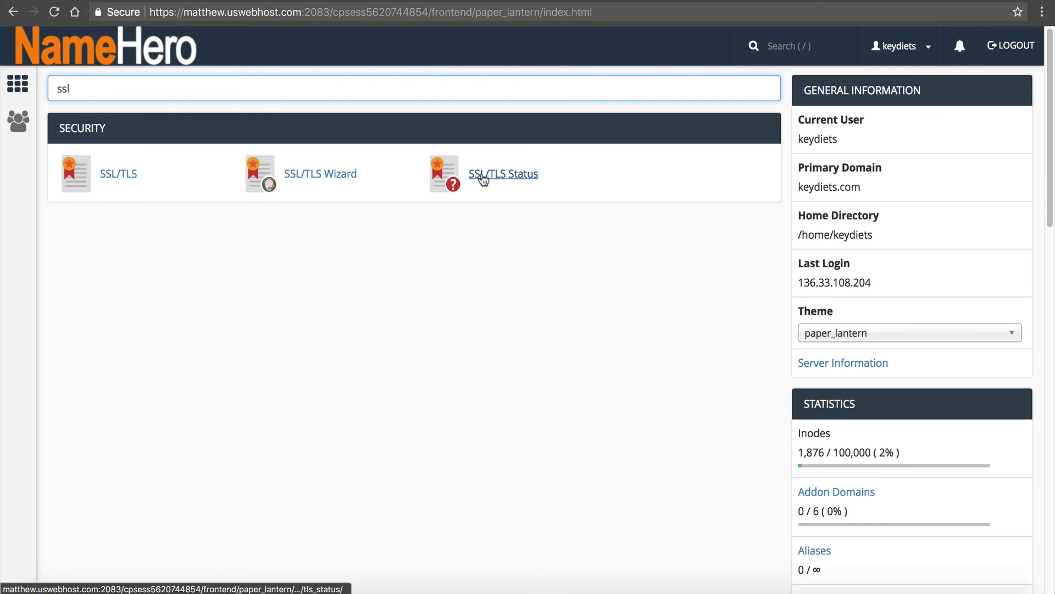
click(481, 179)
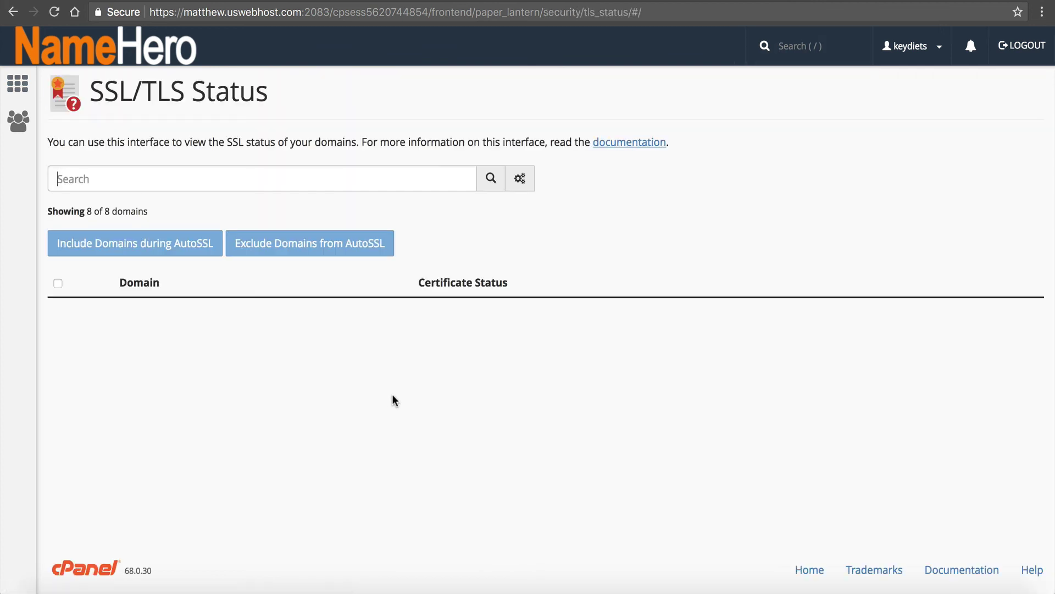
scroll(392, 393, down, 1)
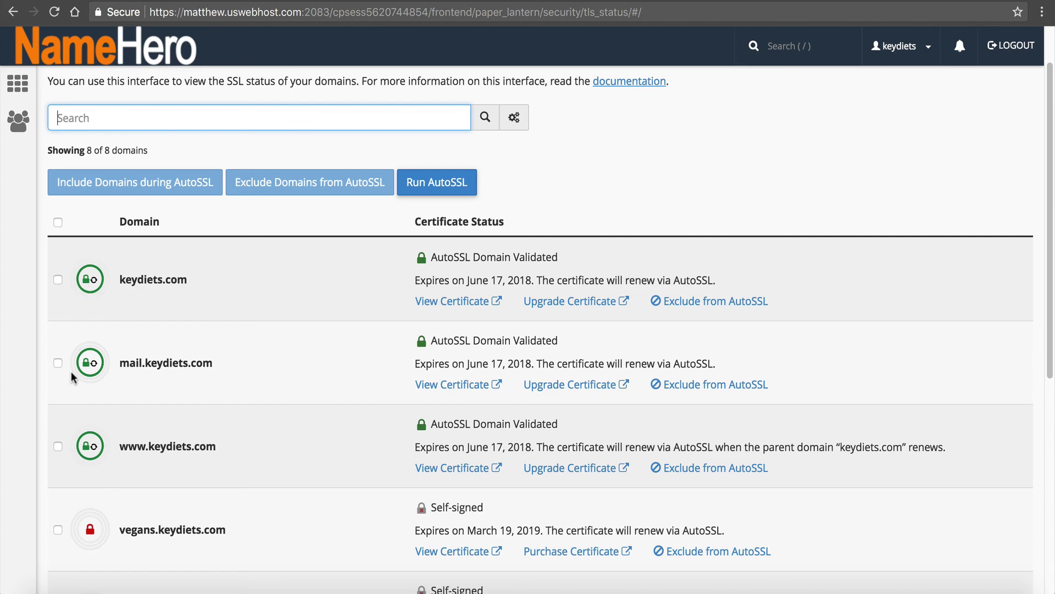
scroll(92, 347, down, 1)
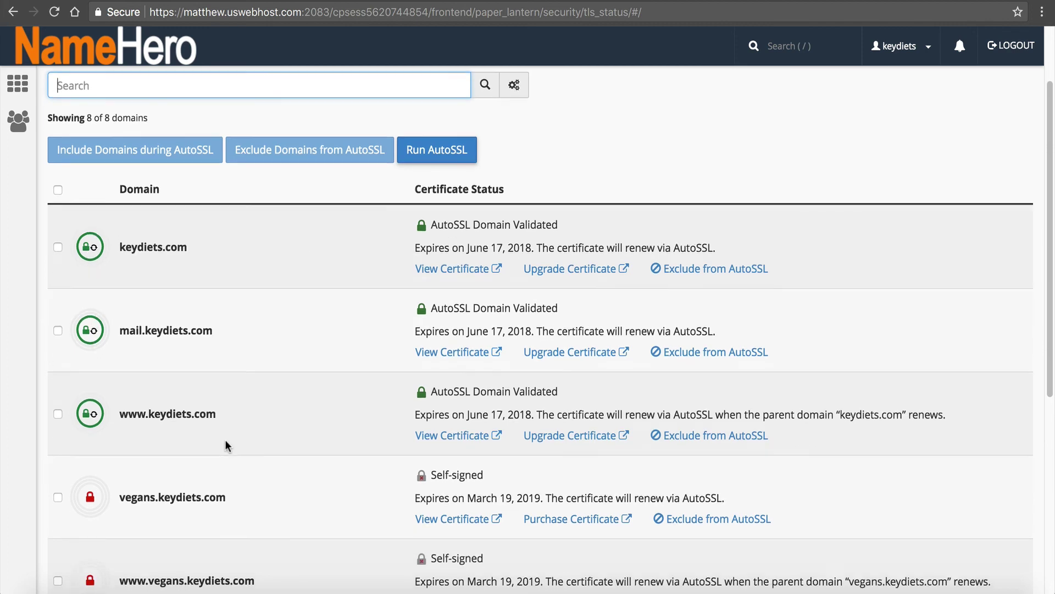
scroll(225, 439, down, 3)
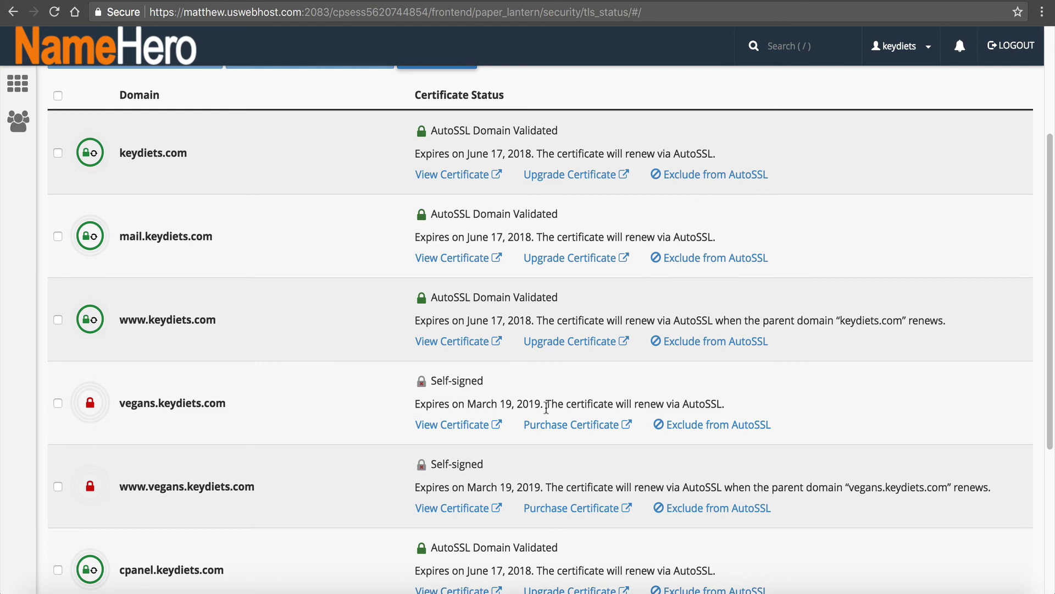
click(58, 403)
click(57, 486)
scroll(276, 459, down, 5)
scroll(271, 454, up, 7)
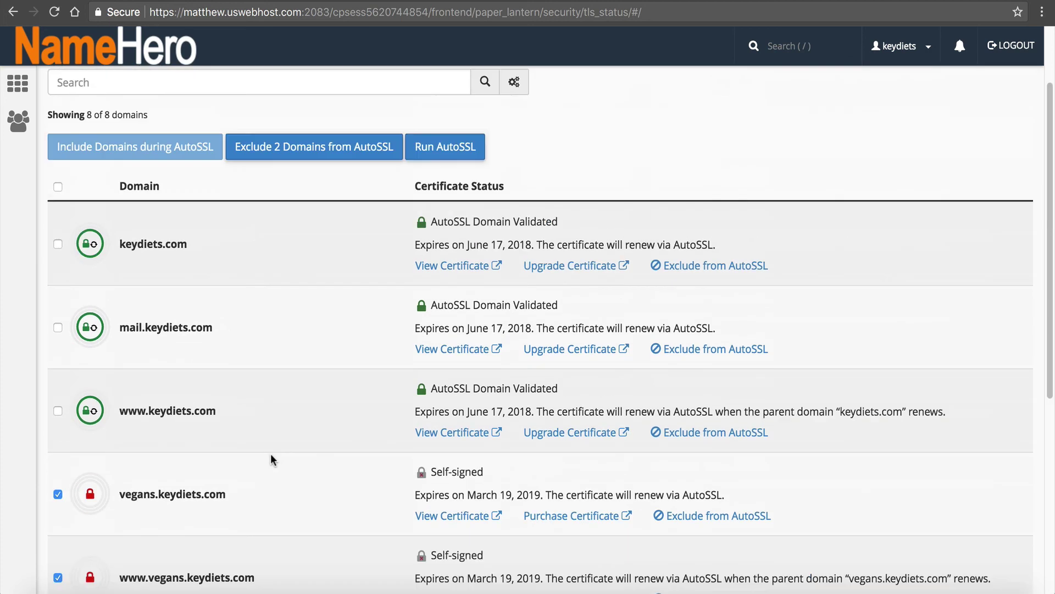
click(476, 144)
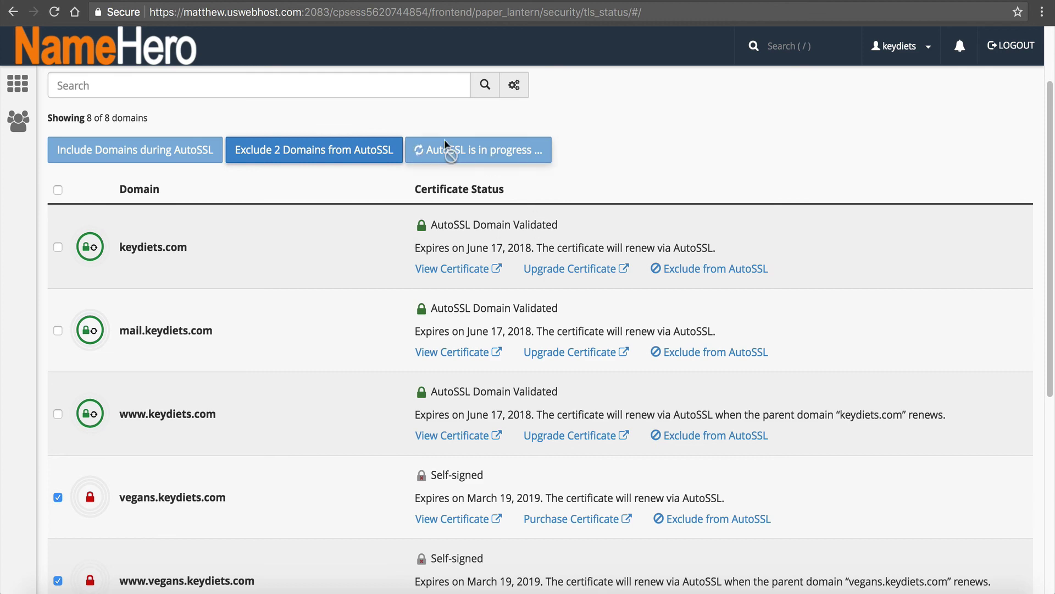
scroll(529, 262, down, 3)
scroll(530, 264, up, 1)
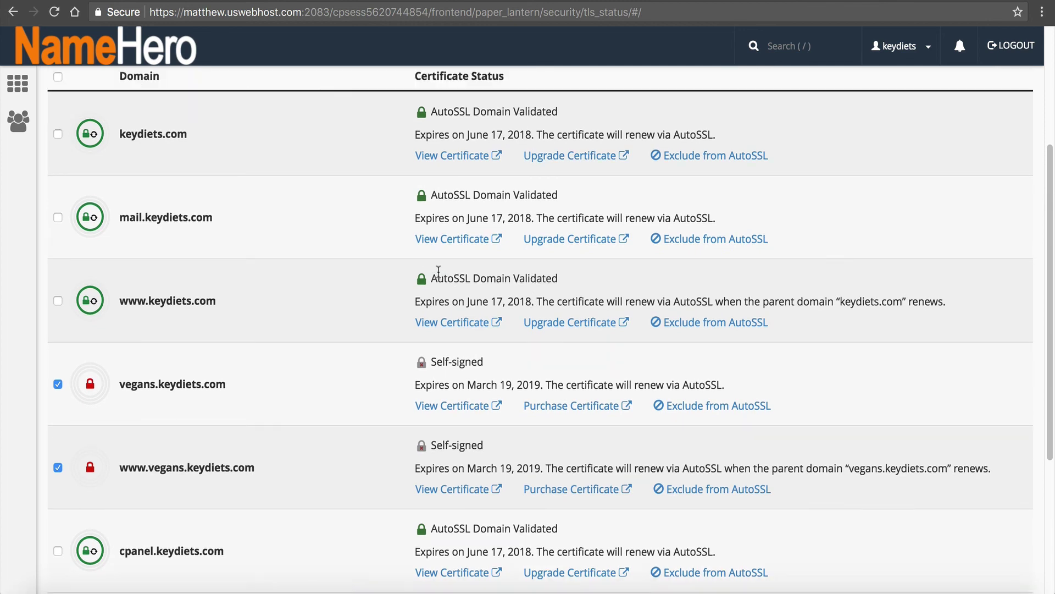
scroll(437, 264, up, 3)
scroll(439, 269, down, 2)
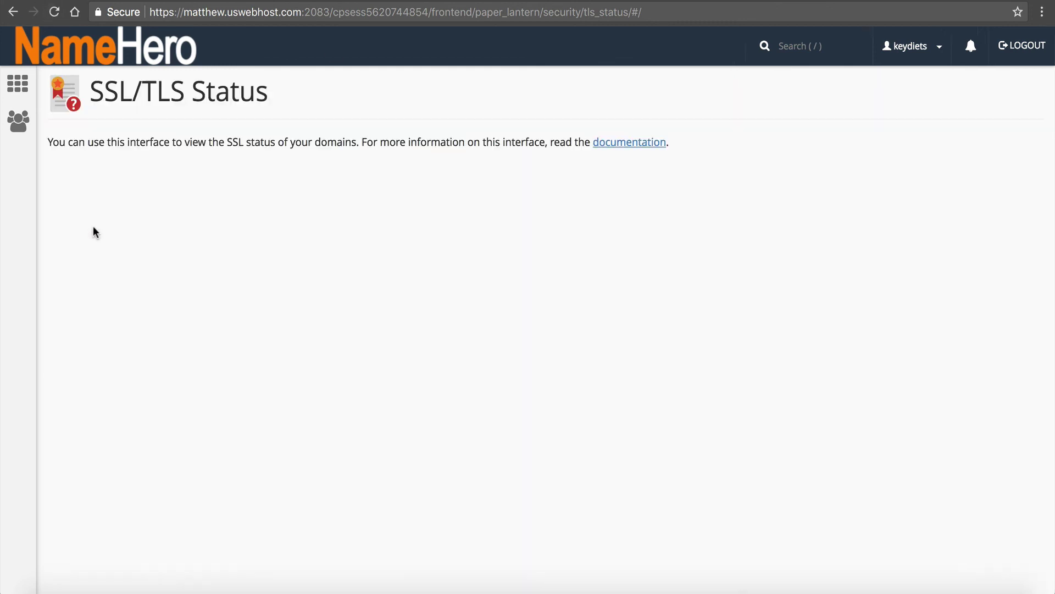
- Scroll the SSL/TLS Status list to verify all eight domains show AutoSSL Domain Validated
scroll(233, 266, down, 5)
scroll(285, 291, down, 2)
scroll(216, 285, up, 6)
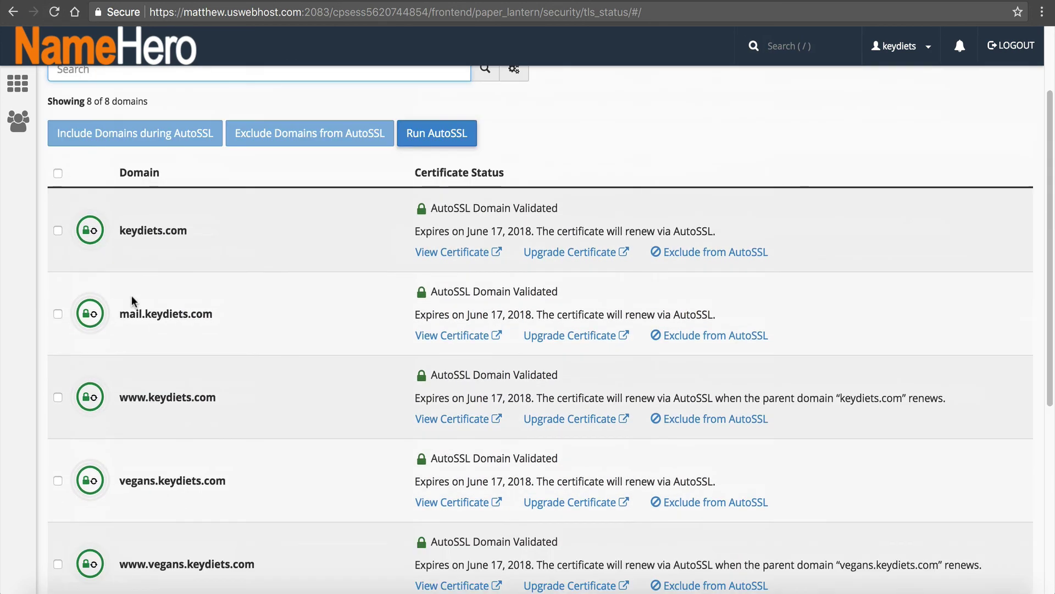
scroll(118, 318, down, 2)
scroll(113, 321, down, 5)
scroll(113, 269, up, 1)
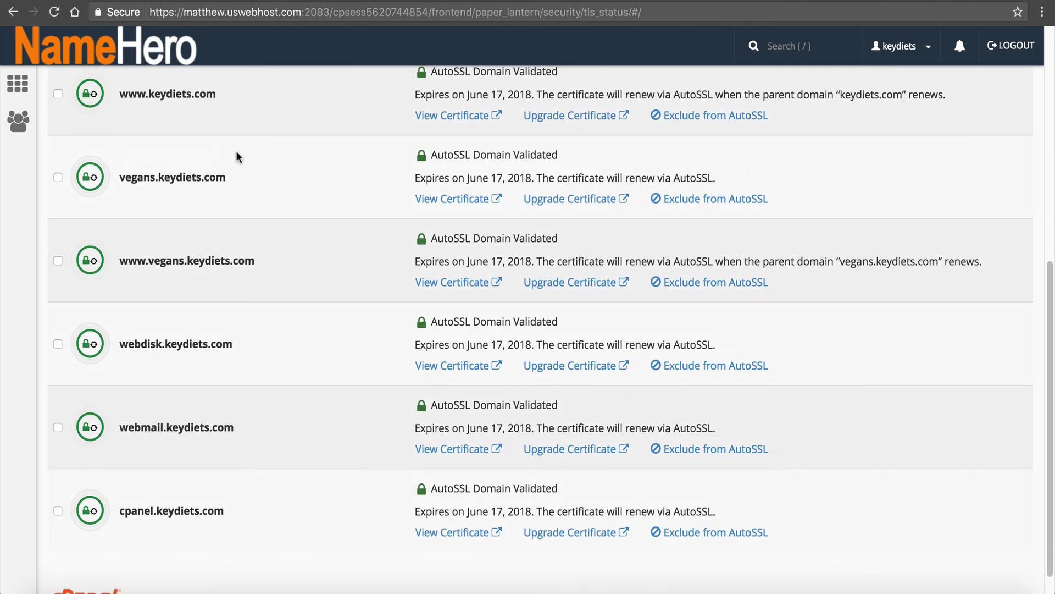
scroll(255, 242, up, 6)
scroll(242, 346, down, 5)
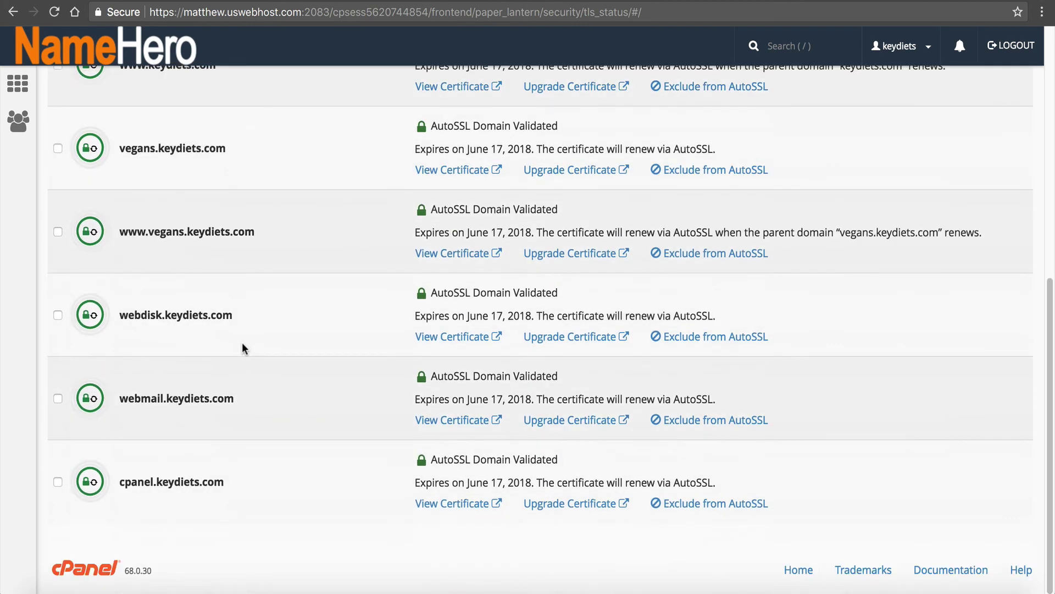
scroll(238, 370, up, 1)
scroll(235, 395, up, 6)
scroll(236, 412, down, 5)
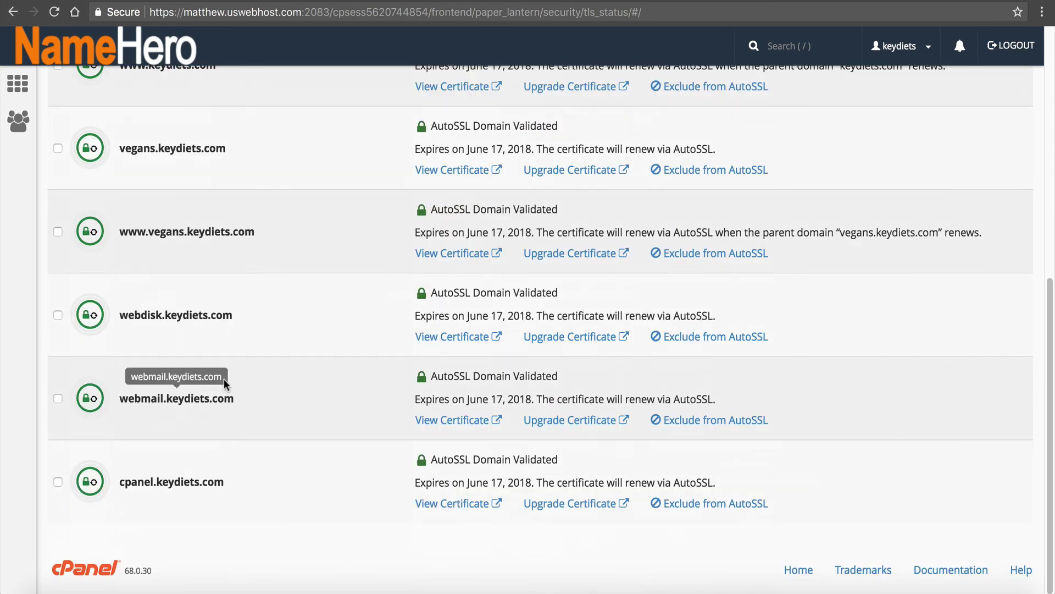
scroll(224, 378, up, 6)
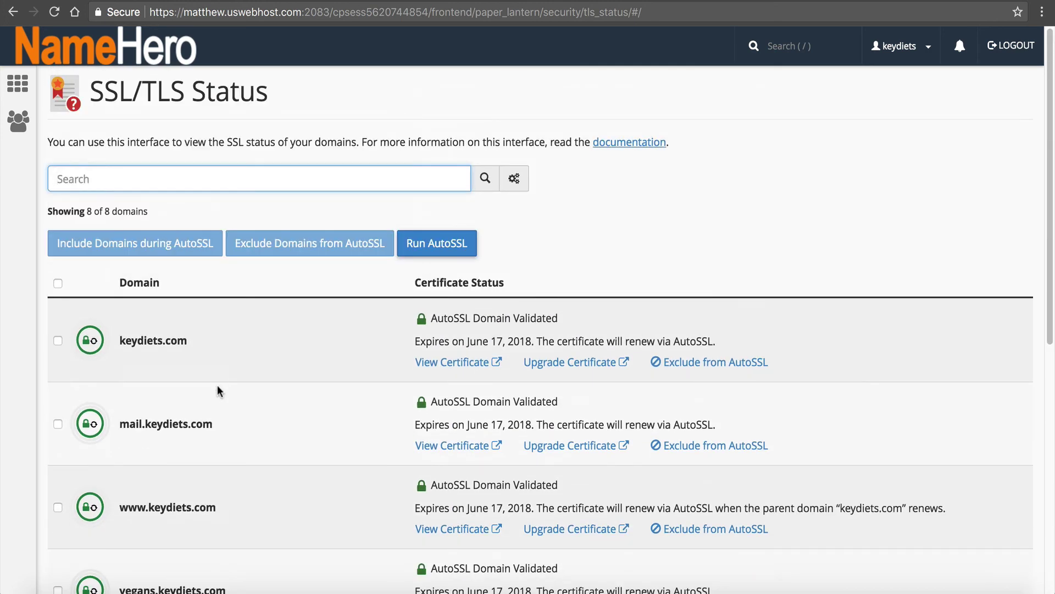